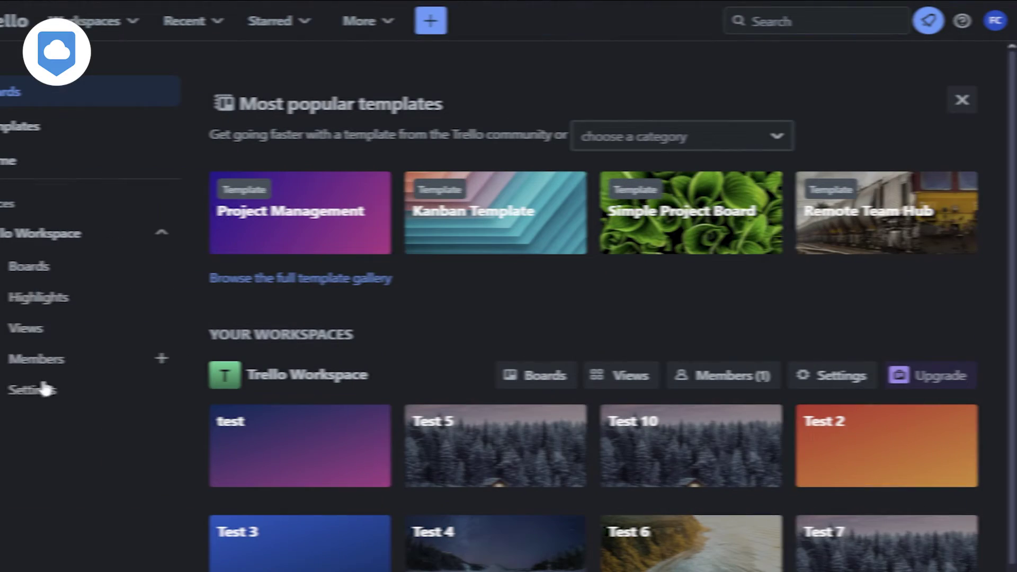
# - Open the test board from Boards and drag the test crad 2 card from test1 into test2
pyautogui.click(124, 269)
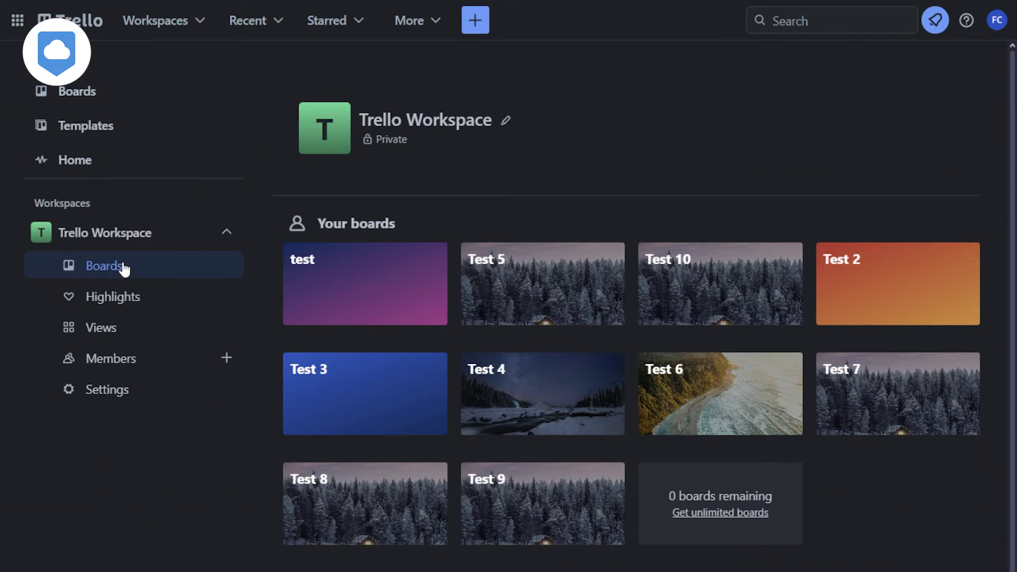
pyautogui.click(393, 277)
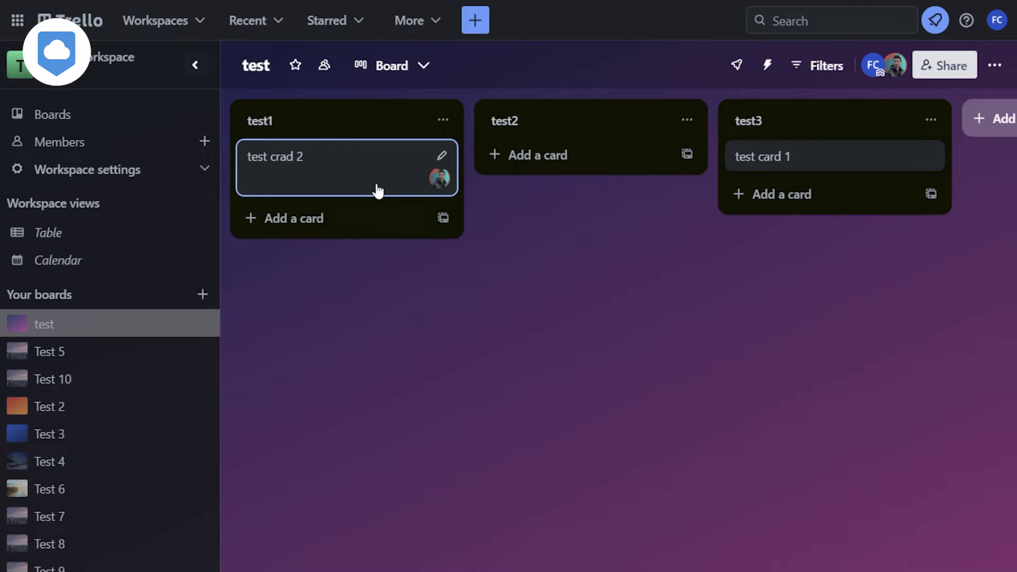
pyautogui.moveTo(374, 179); pyautogui.dragTo(785, 173)
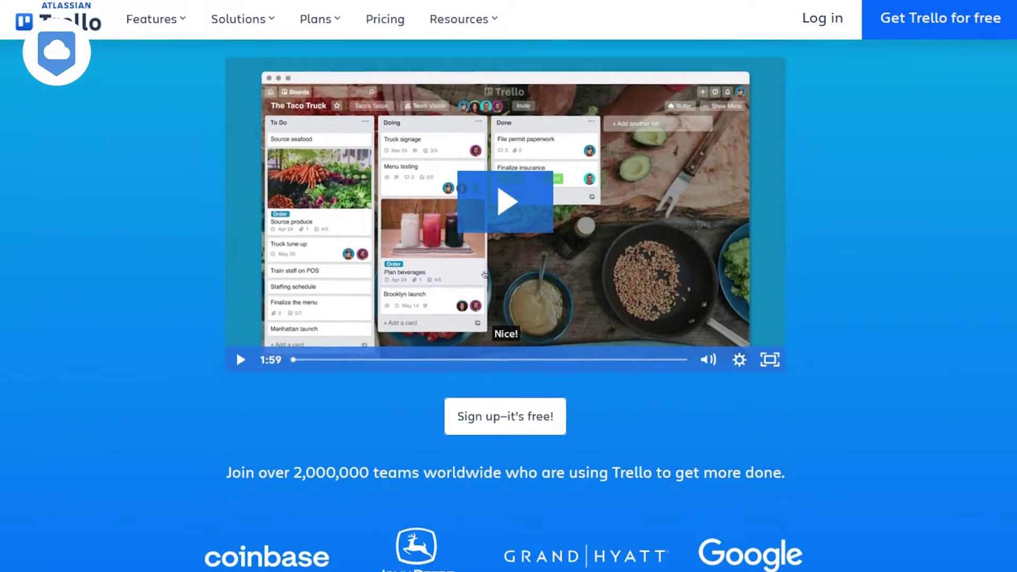
# - Scroll down the Trello homepage and go to the Pricing page
pyautogui.scroll(-15, 509, 307)
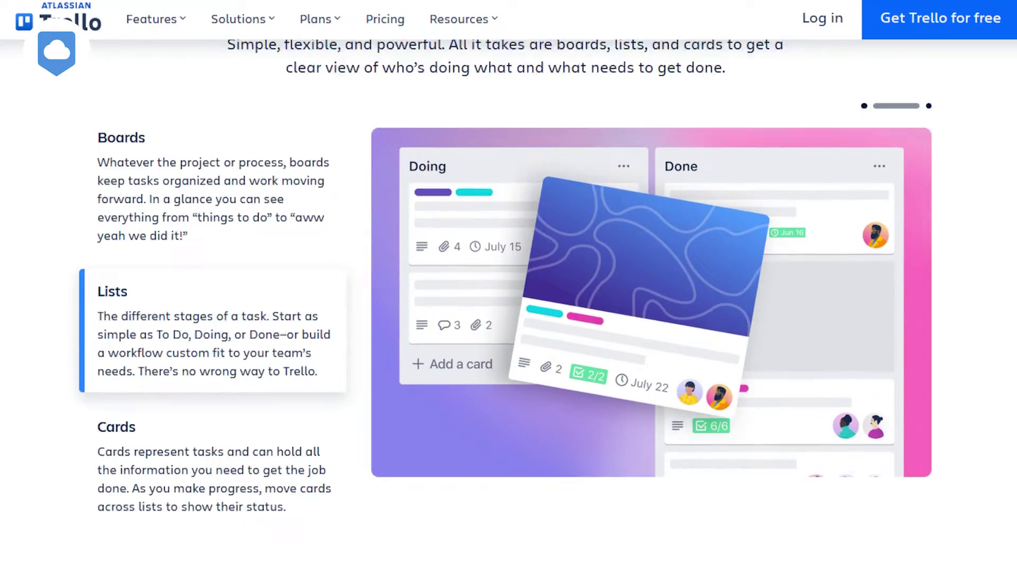
pyautogui.scroll(-10, 508, 307)
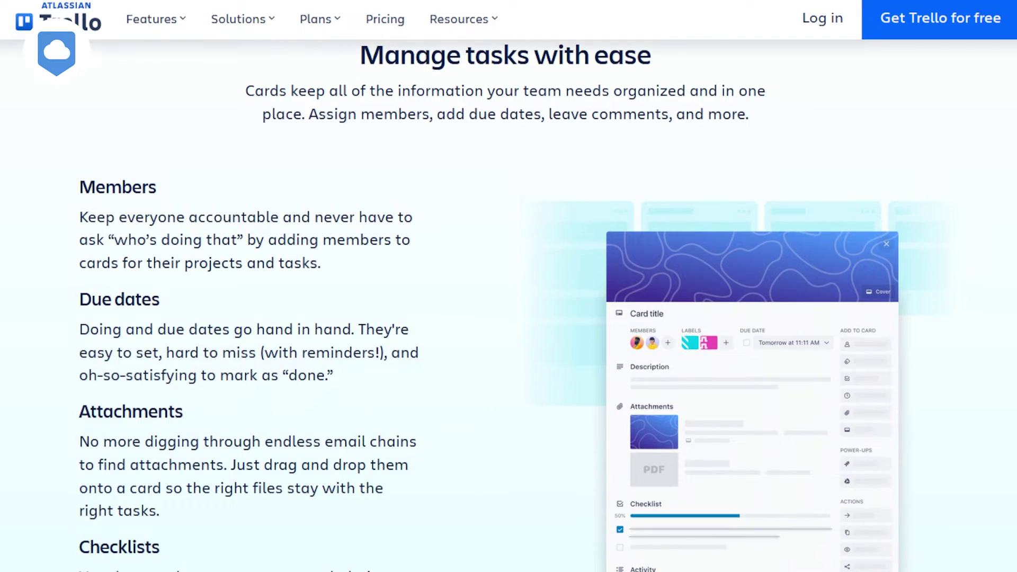
# - Compare the features of the Free, Standard, Premium and Enterprise plans
pyautogui.scroll(-15, 508, 307)
pyautogui.click(385, 20)
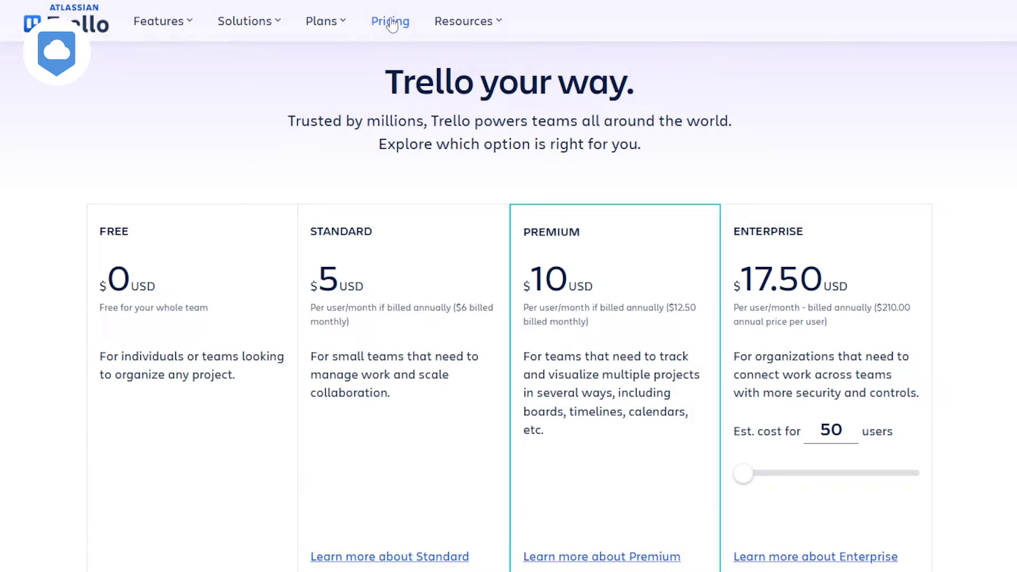
pyautogui.scroll(-8, 192, 218)
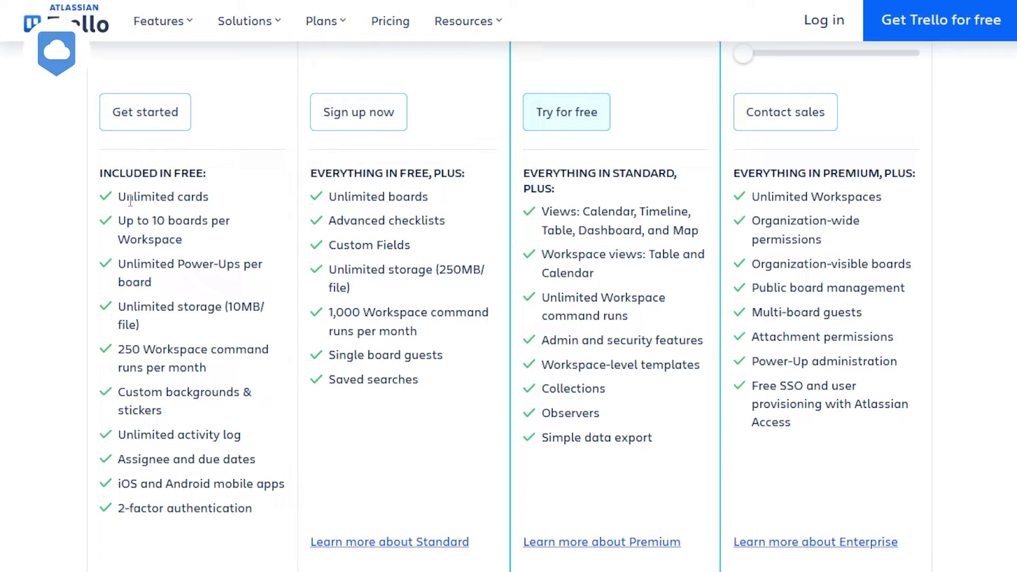
pyautogui.click(194, 238)
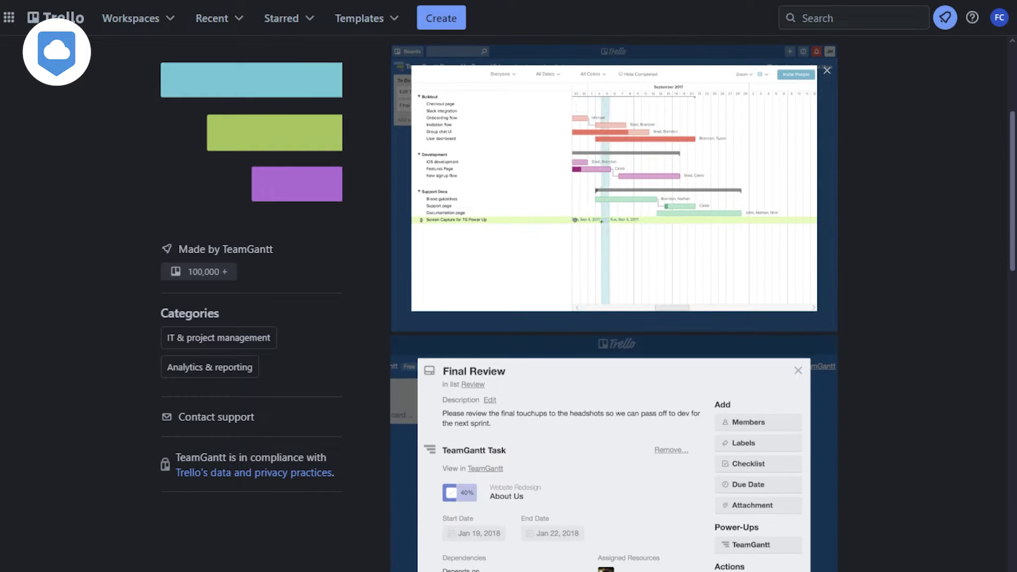
# - Scroll the TeamGantt Power-Up page down to the Auto Link and Manual Link sync modes
pyautogui.scroll(-12, 614, 301)
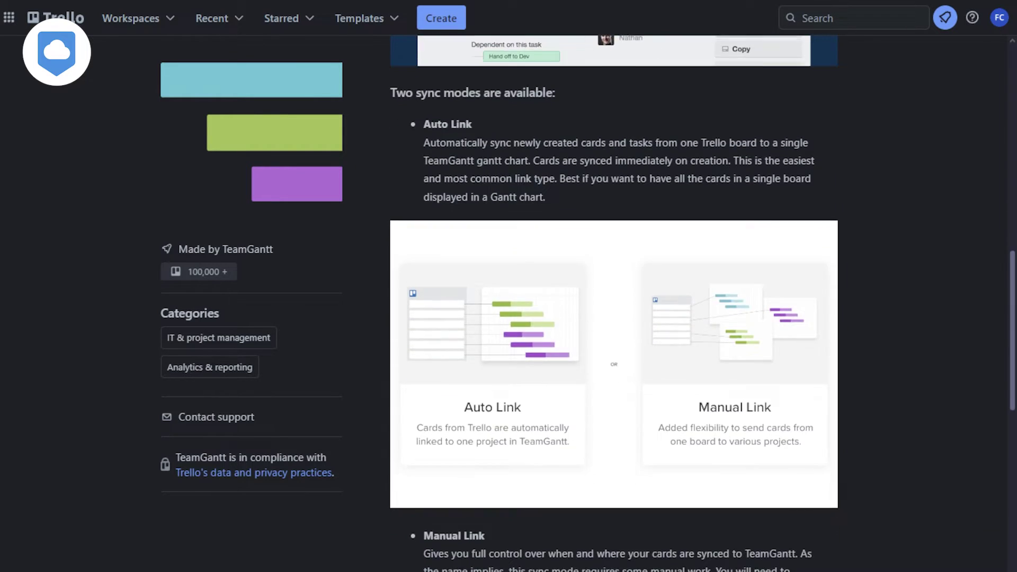
pyautogui.scroll(-14, 614, 302)
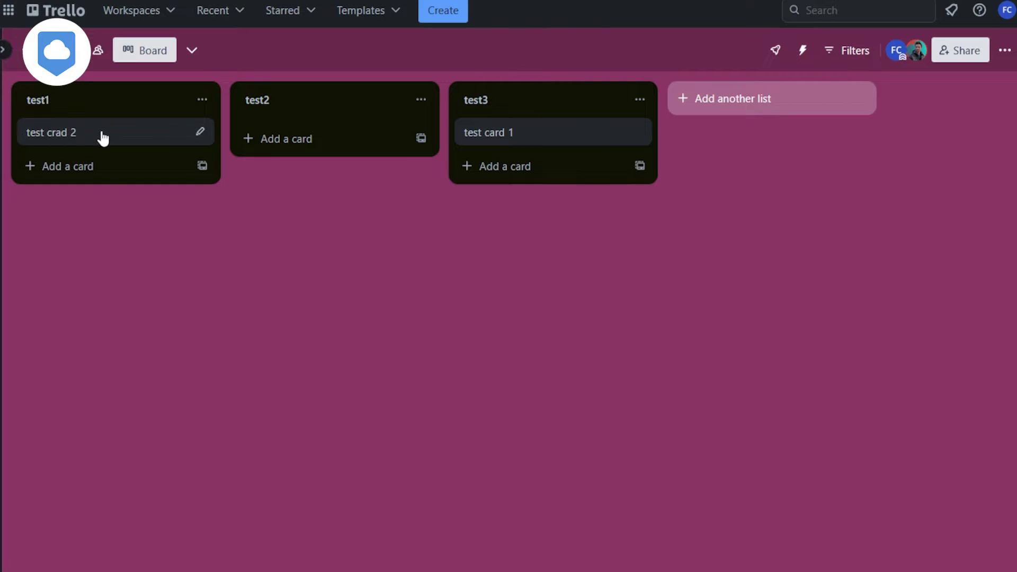
# - Open the test crad 2 card and view the members that can be added
pyautogui.click(103, 138)
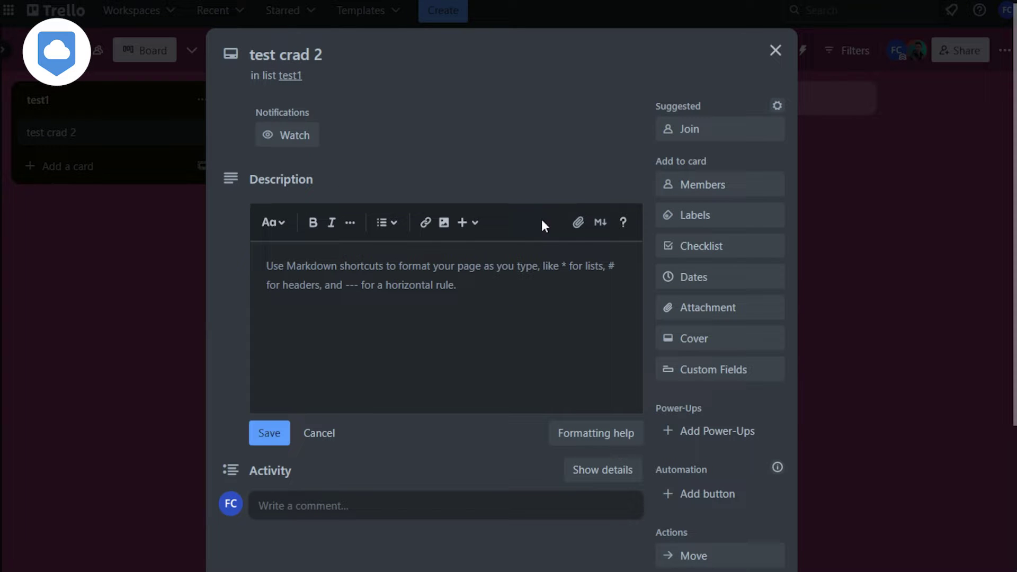
pyautogui.click(712, 190)
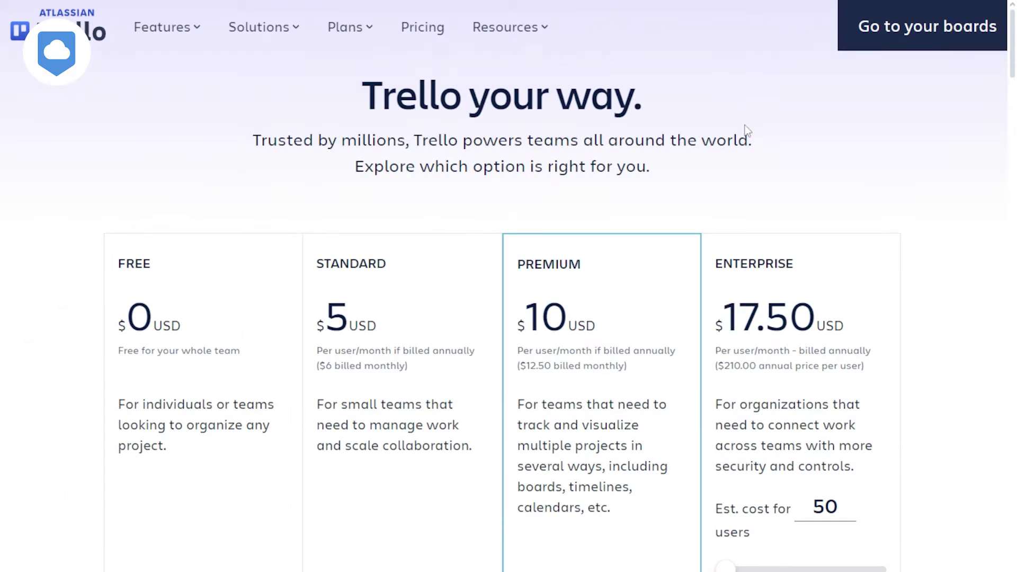
# - Drag the Pricing page scrollbar down to show each plan's feature list
pyautogui.moveTo(1013, 55); pyautogui.dragTo(1013, 74)
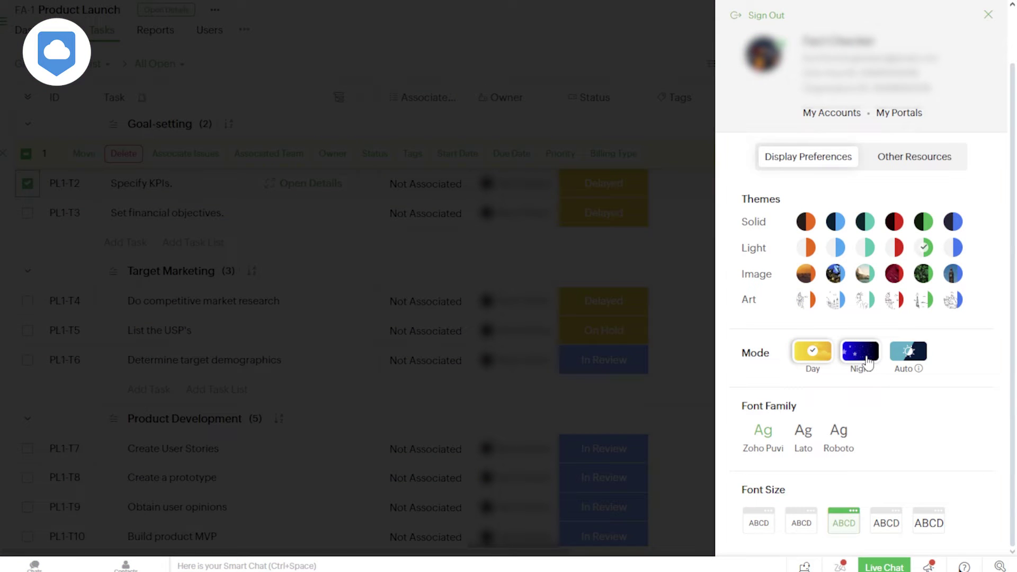
# - Switch Zoho Projects to Night mode, back to Day mode, and close Display Preferences
pyautogui.click(867, 362)
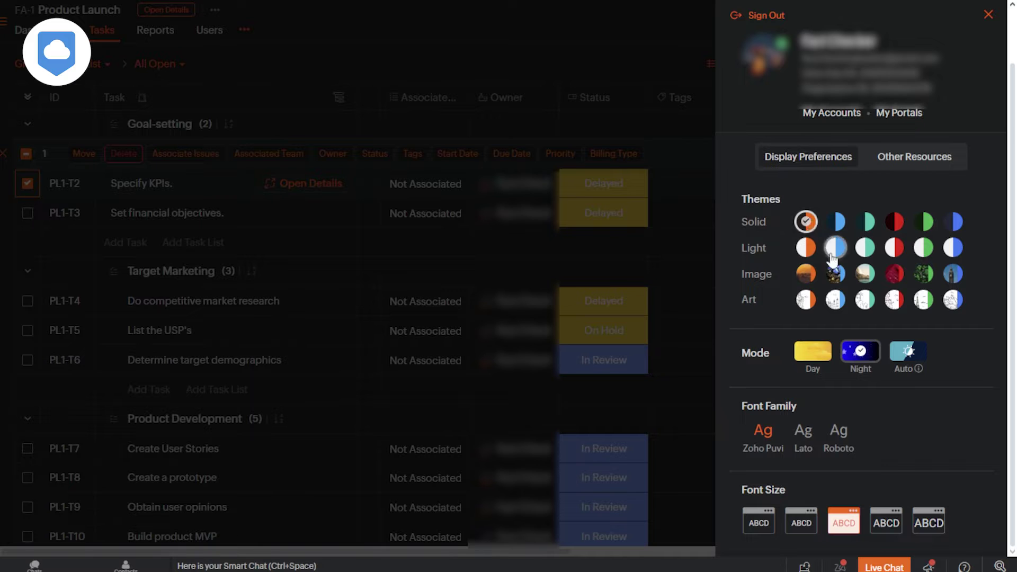
pyautogui.moveTo(866, 276)
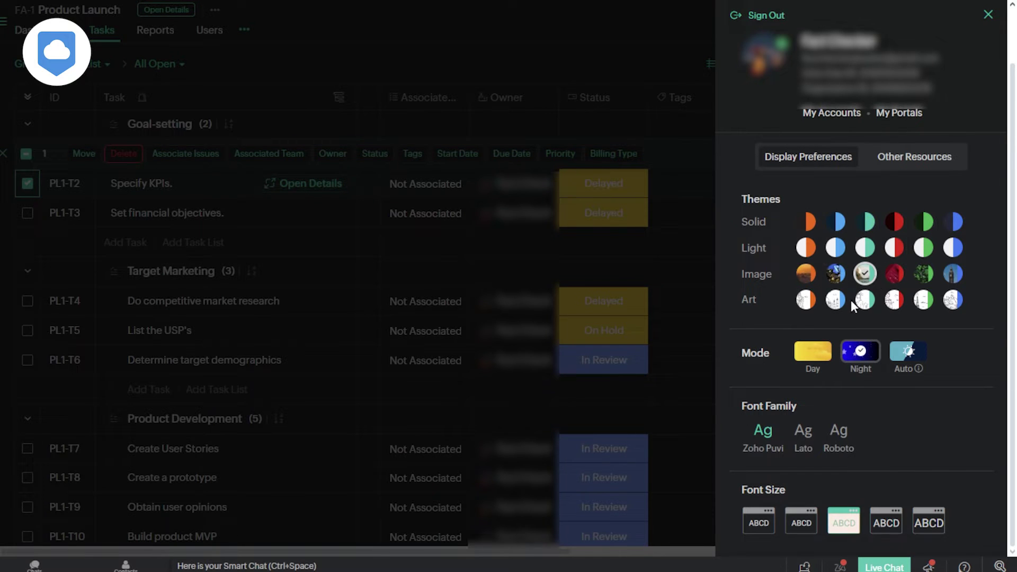
pyautogui.click(818, 360)
pyautogui.click(679, 171)
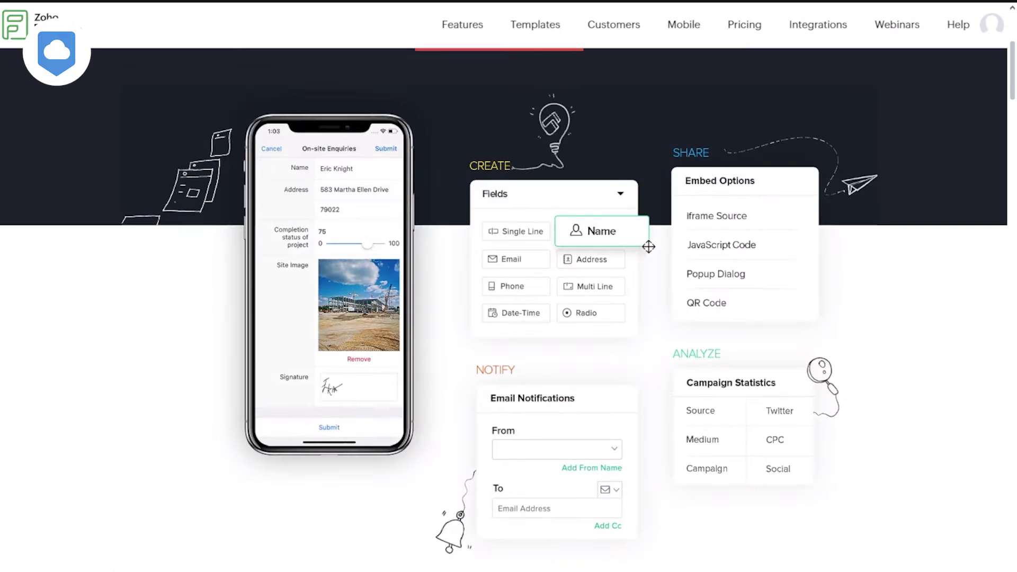
pyautogui.scroll(-10, 508, 297)
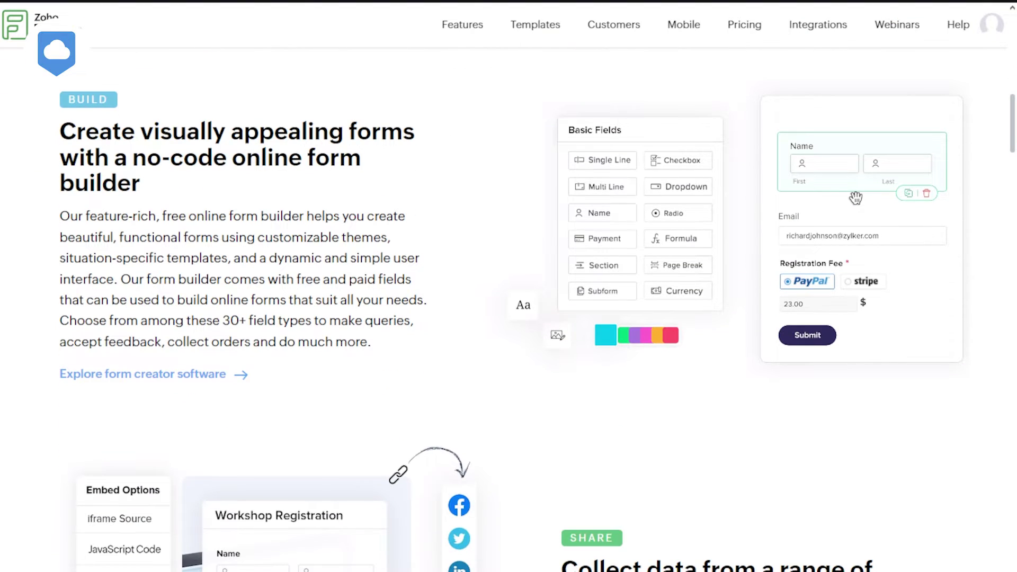
# - Scroll through the Zoho Forms BUILD, SHARE, NOTIFY and ANALYZE feature sections
pyautogui.scroll(-7, 508, 297)
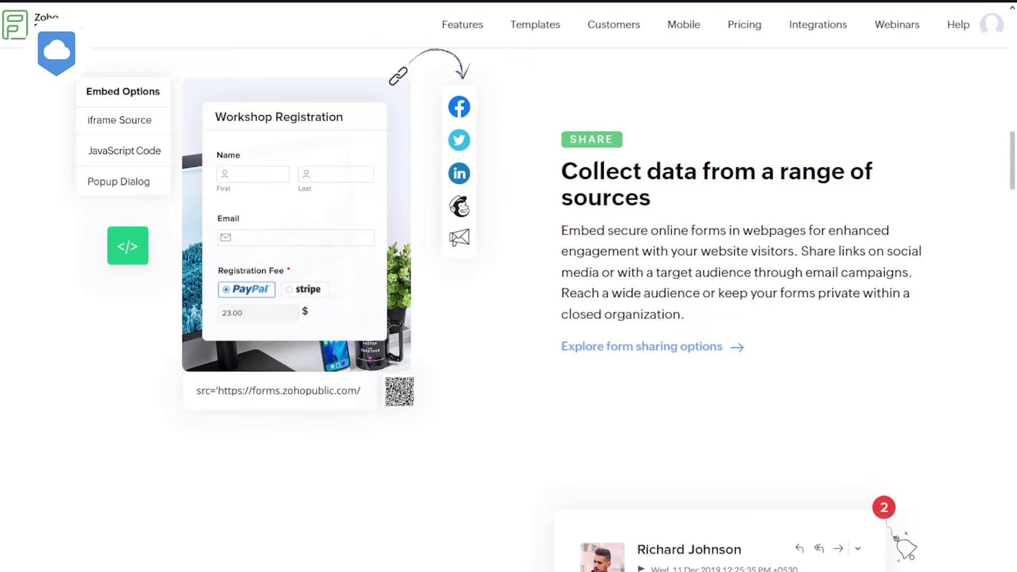
pyautogui.scroll(-2, 509, 297)
pyautogui.scroll(-5, 509, 297)
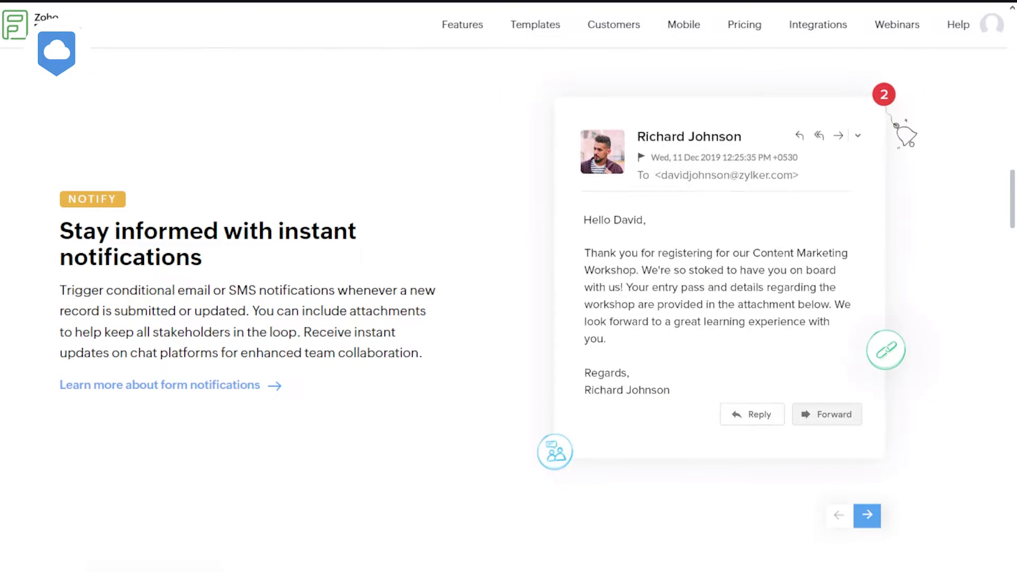
pyautogui.scroll(-9, 508, 297)
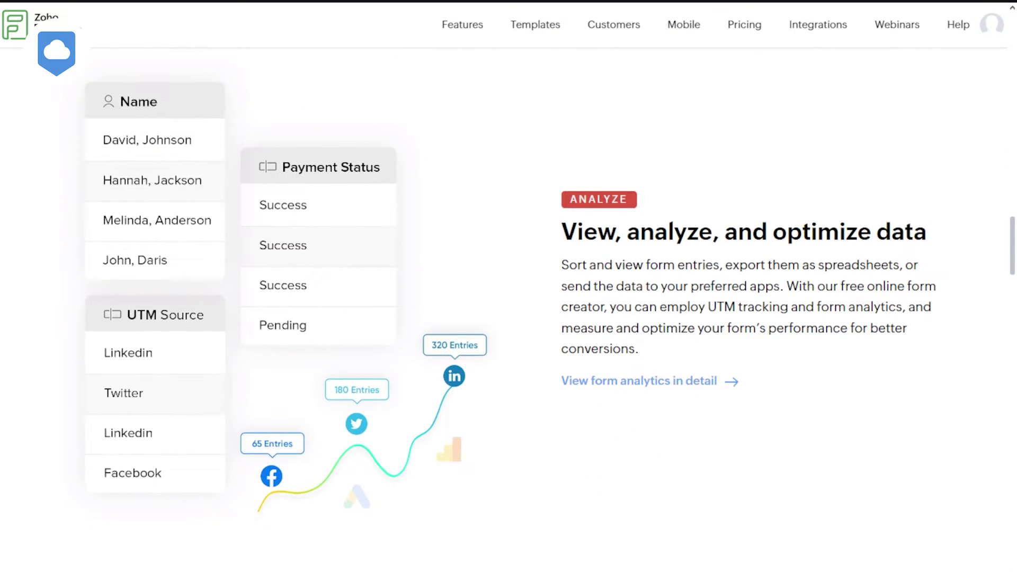
pyautogui.scroll(-8, 509, 297)
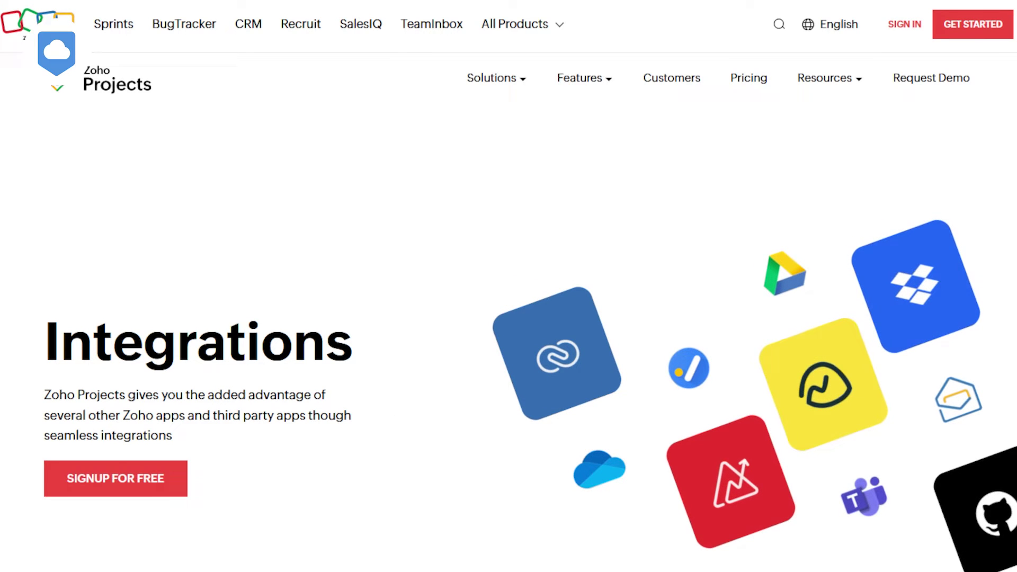
# - Scroll the integrations page and browse the Google Apps, Microsoft Apps and Imports categories
pyautogui.scroll(-10, 508, 286)
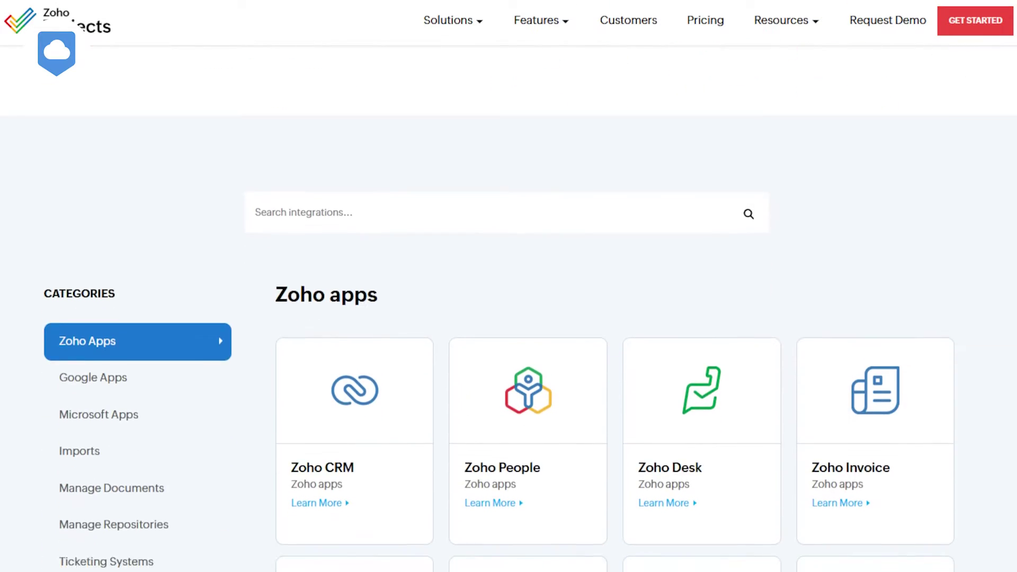
pyautogui.scroll(-4, 509, 342)
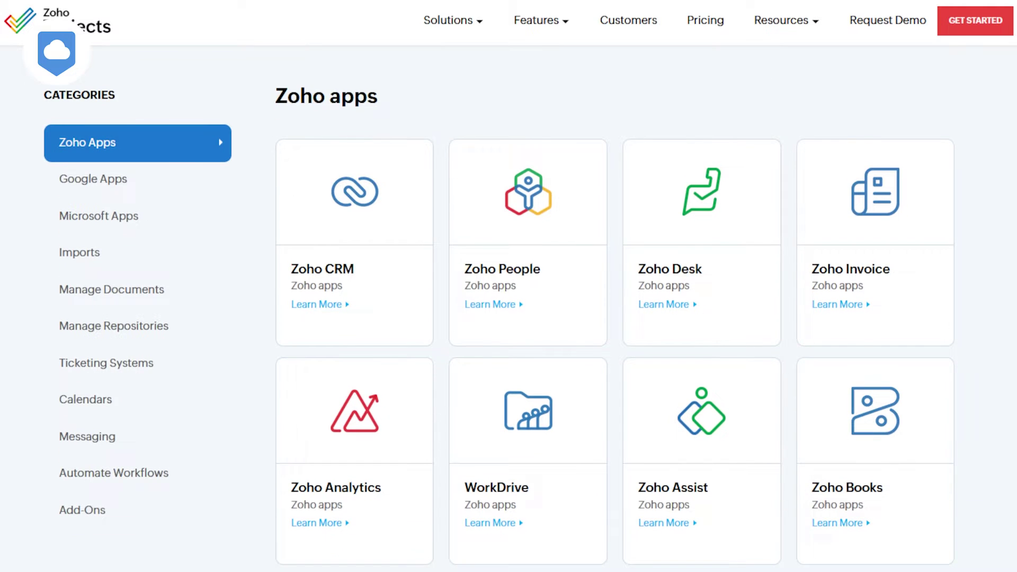
pyautogui.scroll(-7, 508, 342)
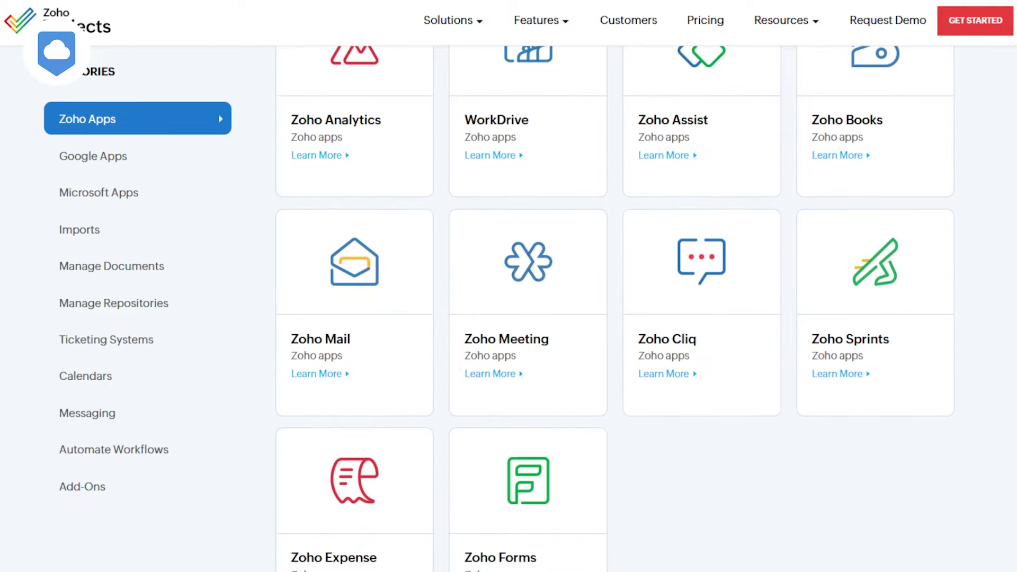
pyautogui.scroll(-6, 509, 342)
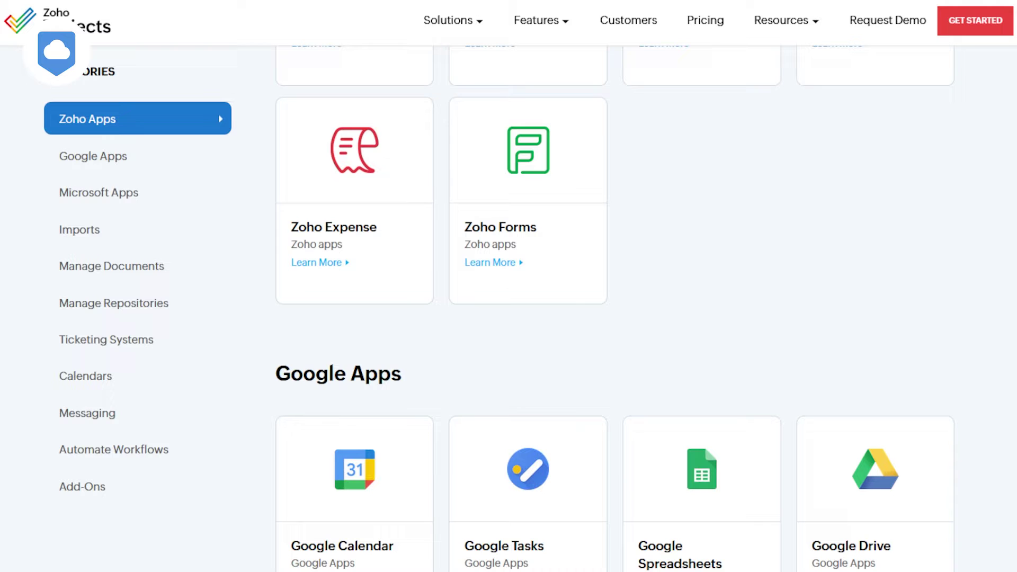
pyautogui.click(100, 168)
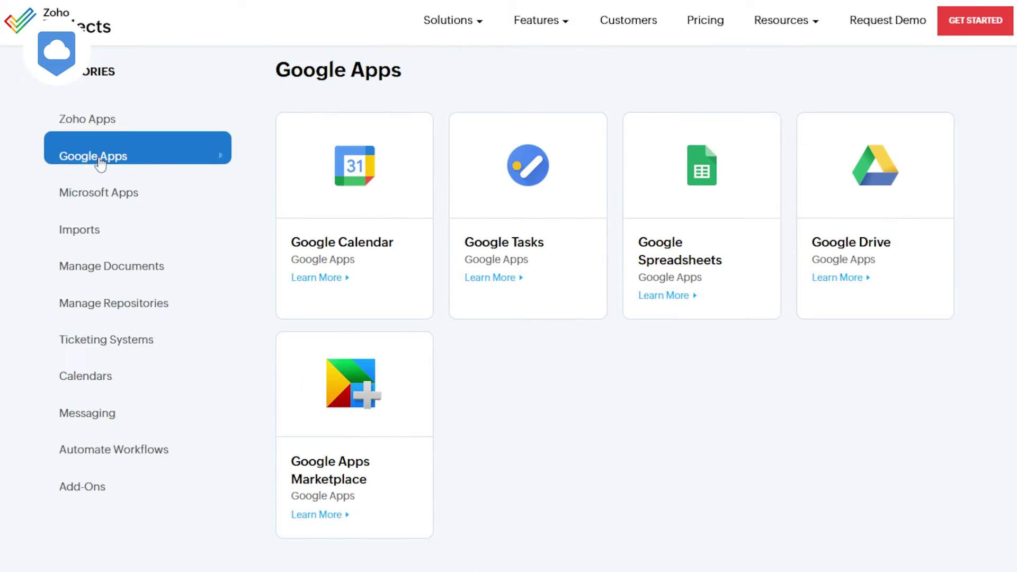
pyautogui.click(98, 196)
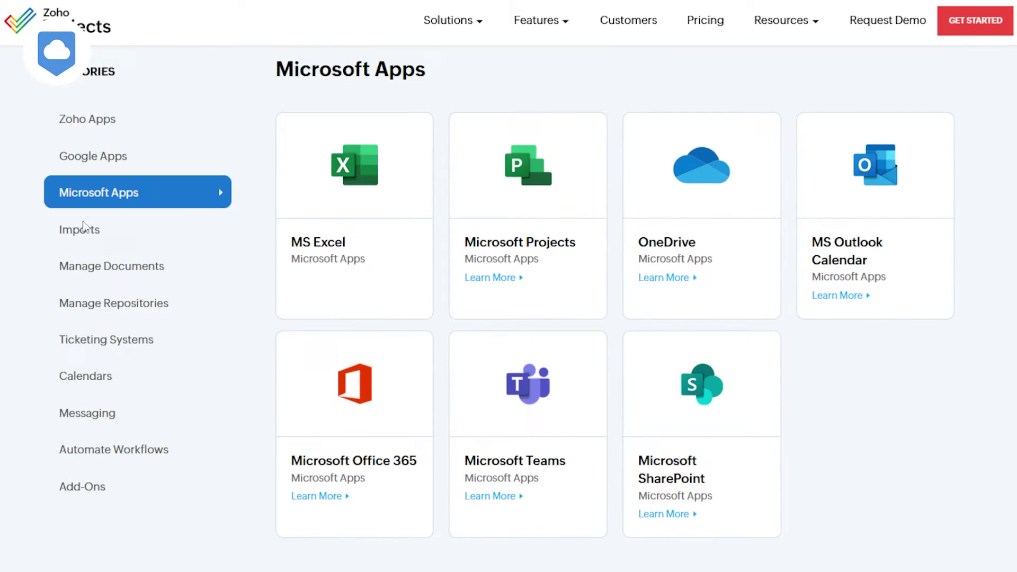
pyautogui.click(79, 233)
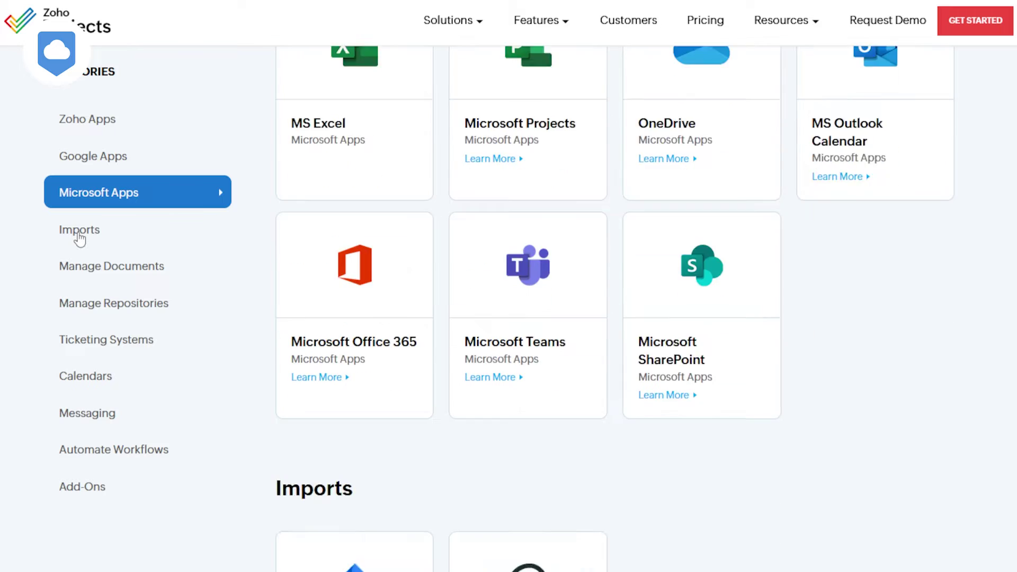
# - Browse Manage Documents, Repositories, Ticketing Systems, Calendars, Messaging and Automate Workflows integrations
pyautogui.click(86, 273)
pyautogui.click(86, 308)
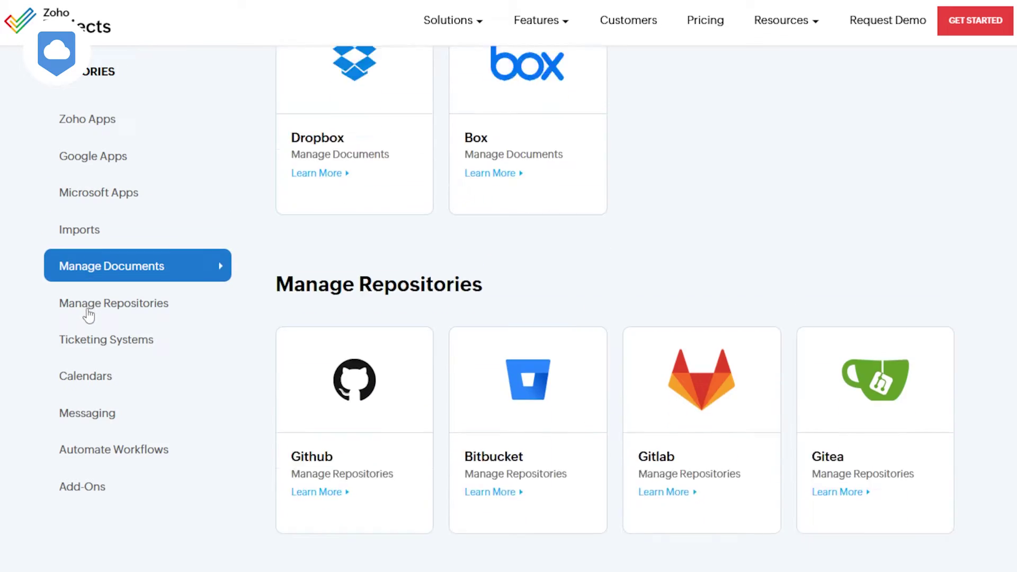
pyautogui.click(81, 350)
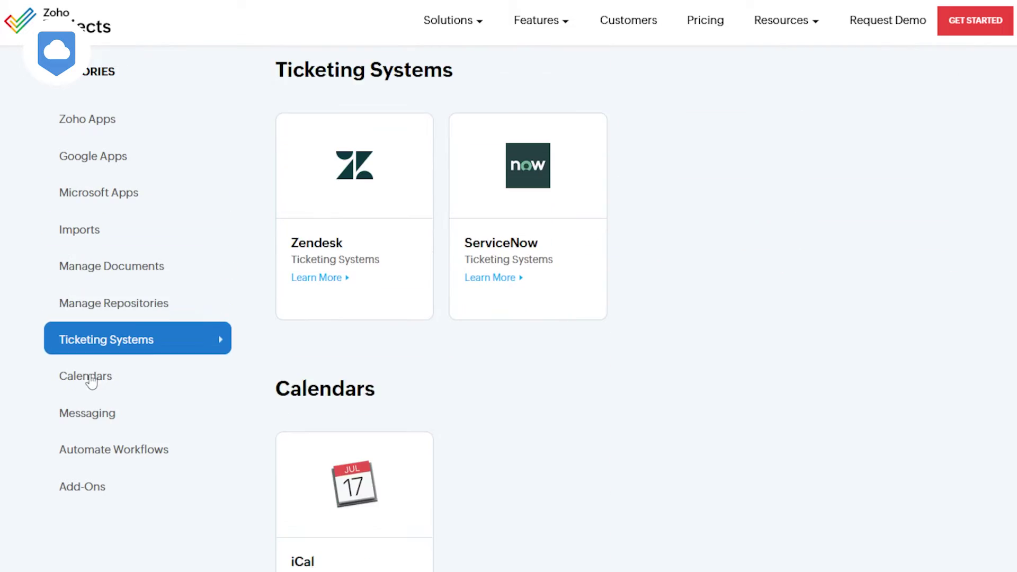
pyautogui.click(91, 379)
pyautogui.click(90, 423)
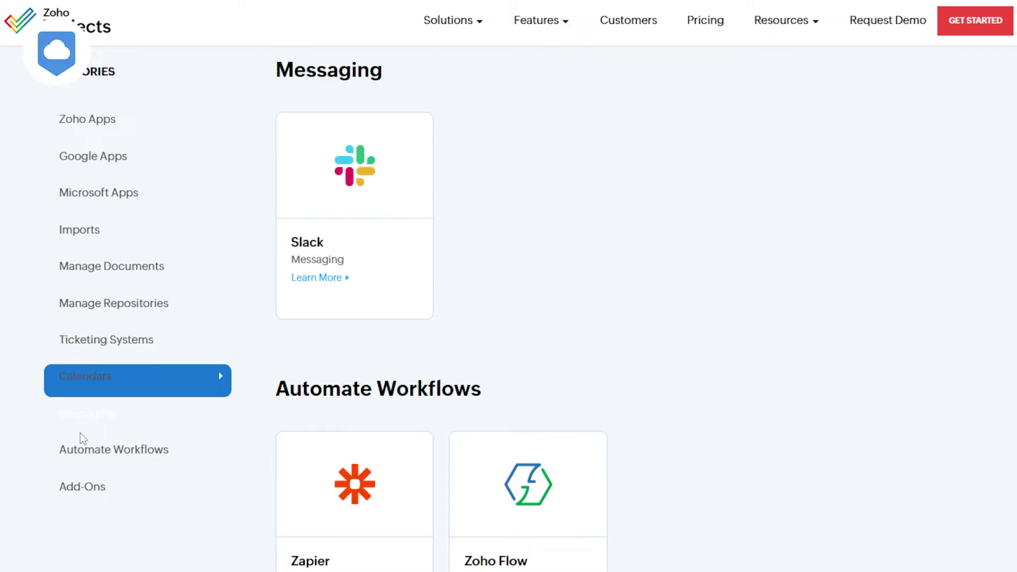
pyautogui.click(82, 455)
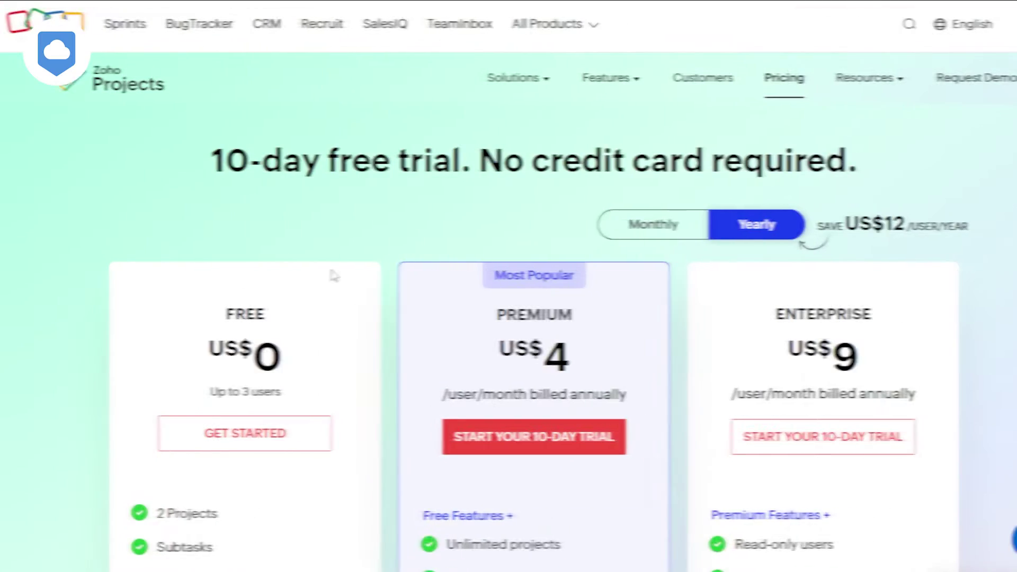
pyautogui.scroll(-3, 509, 286)
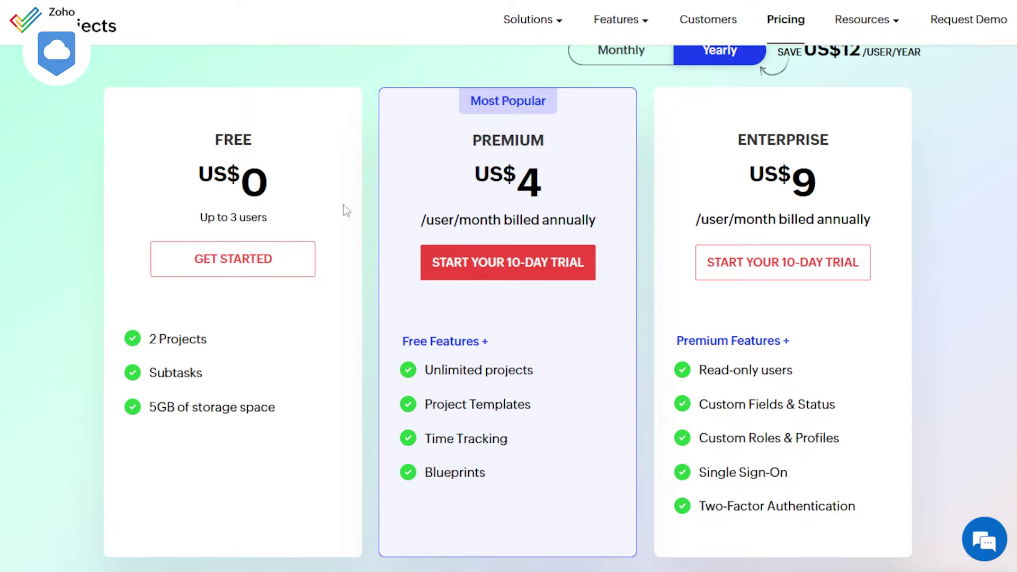
pyautogui.scroll(3, 1009, 113)
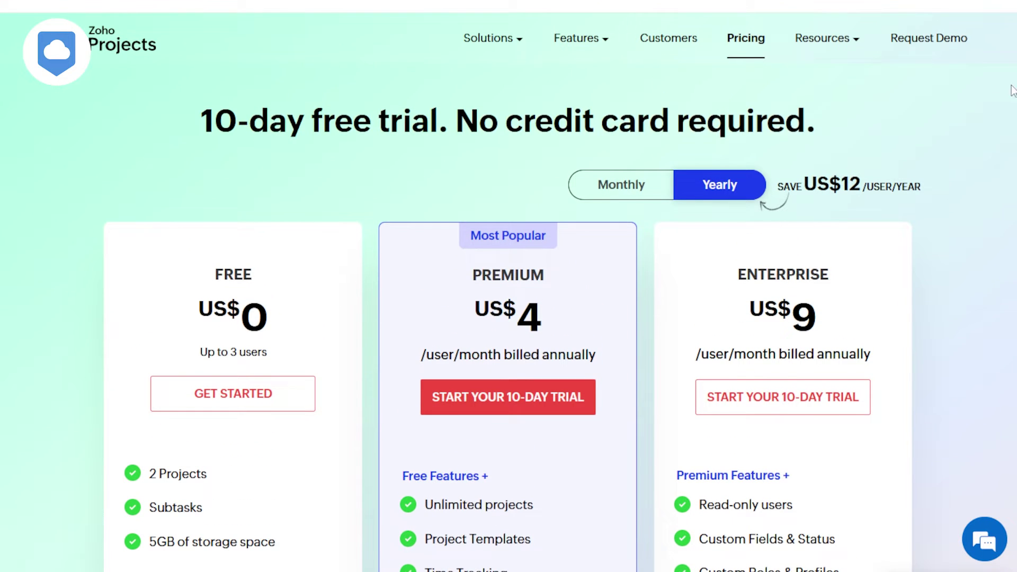
pyautogui.click(621, 196)
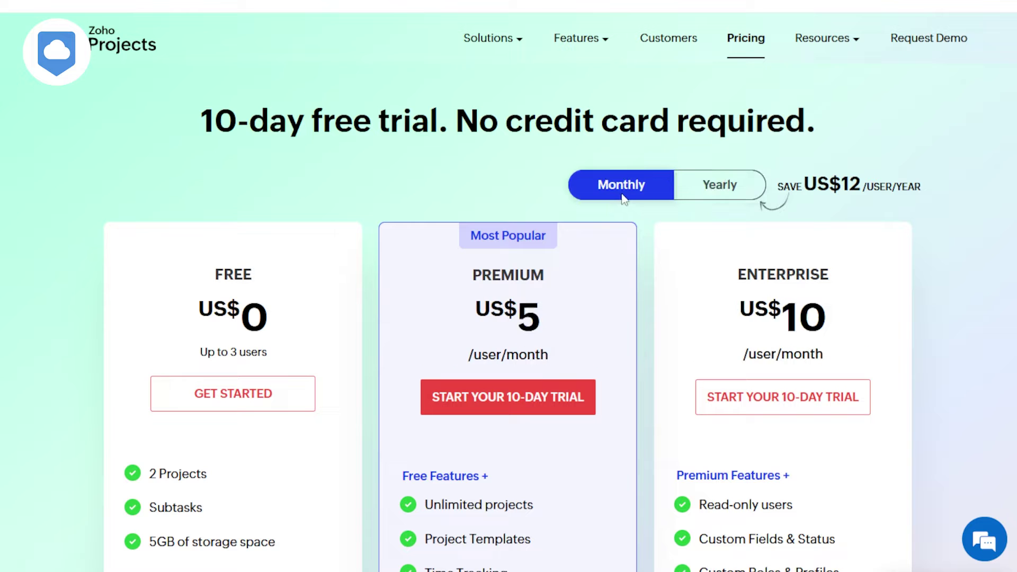
pyautogui.click(719, 194)
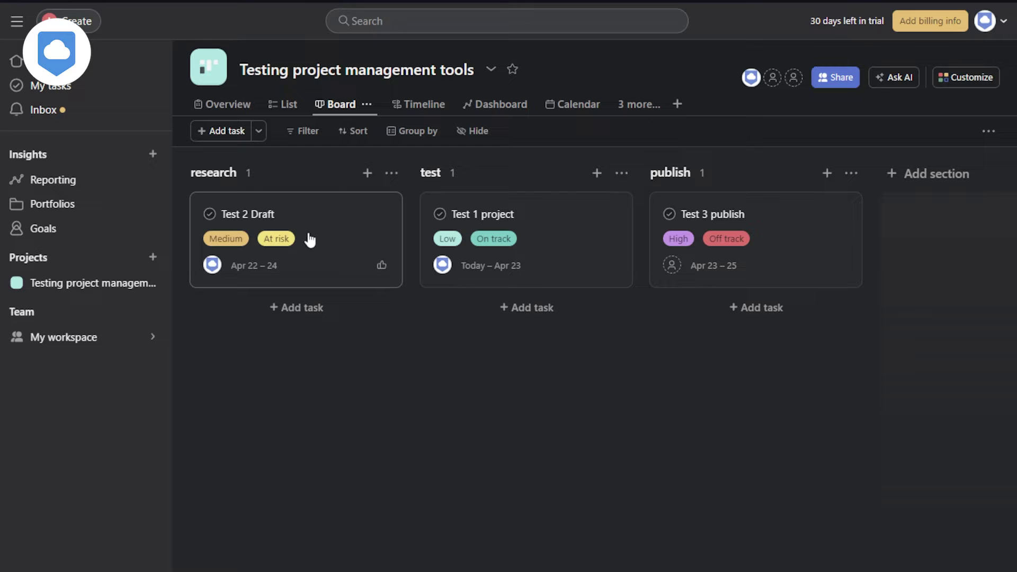
# - Move Test 2 Draft into the test column and glance at the Test 1 project details
pyautogui.moveTo(310, 240); pyautogui.dragTo(582, 365)
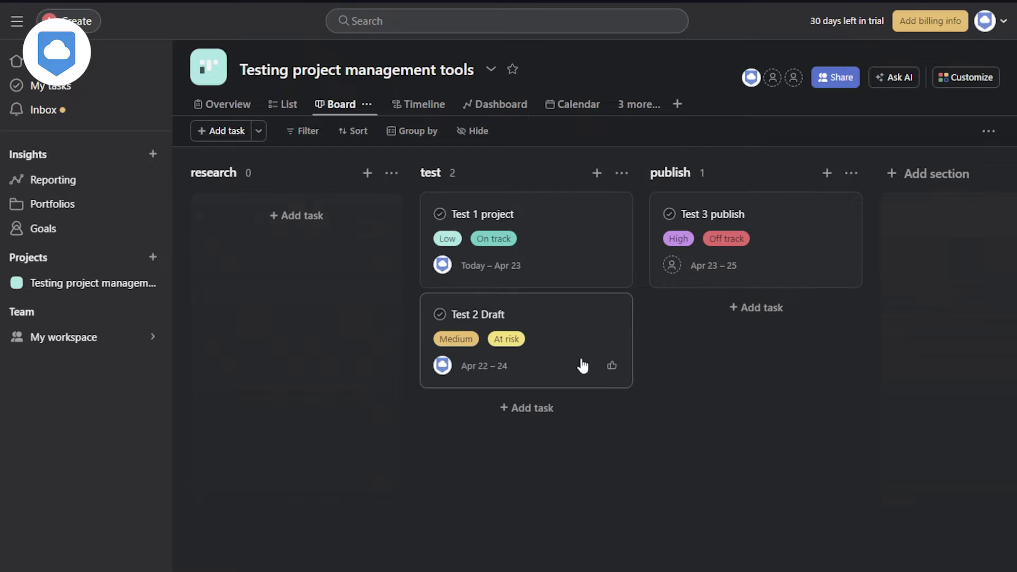
pyautogui.click(571, 271)
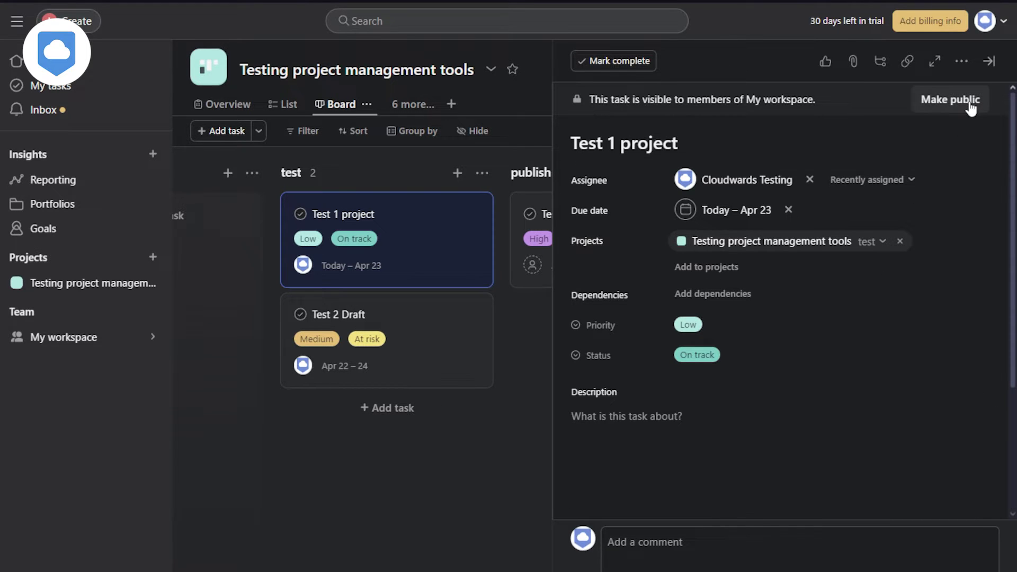
pyautogui.press('Escape')
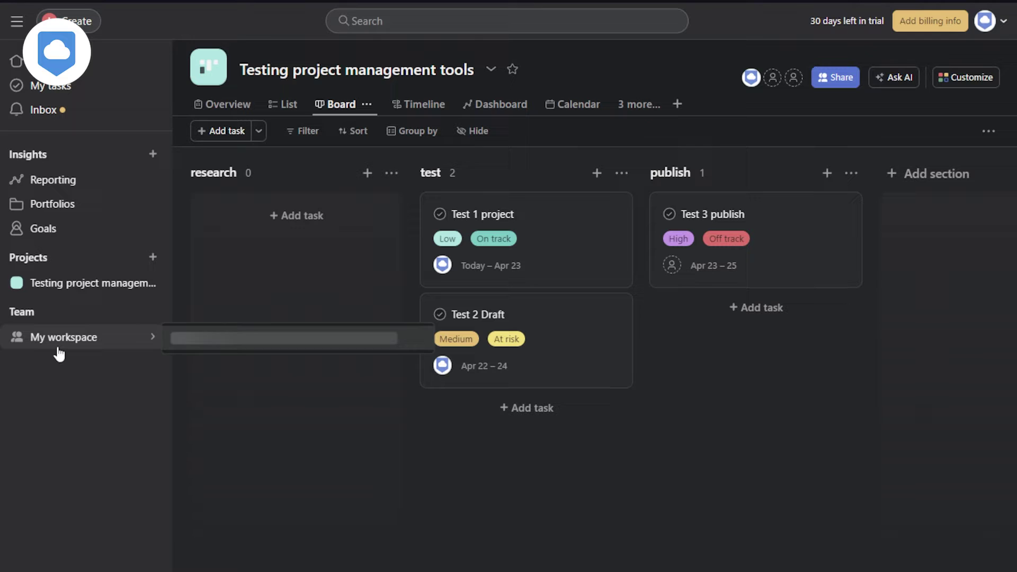
# - Collapse the sidebar, move Test 2 Draft into the publish column and view its details
pyautogui.click(17, 21)
pyautogui.moveTo(396, 245); pyautogui.dragTo(352, 268)
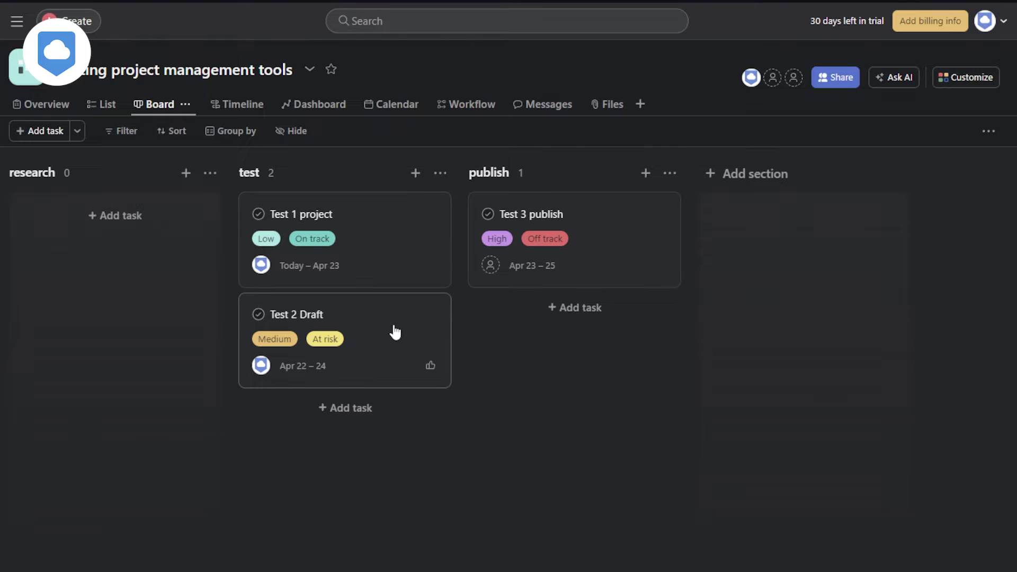
pyautogui.moveTo(395, 331); pyautogui.dragTo(606, 345)
pyautogui.click(657, 340)
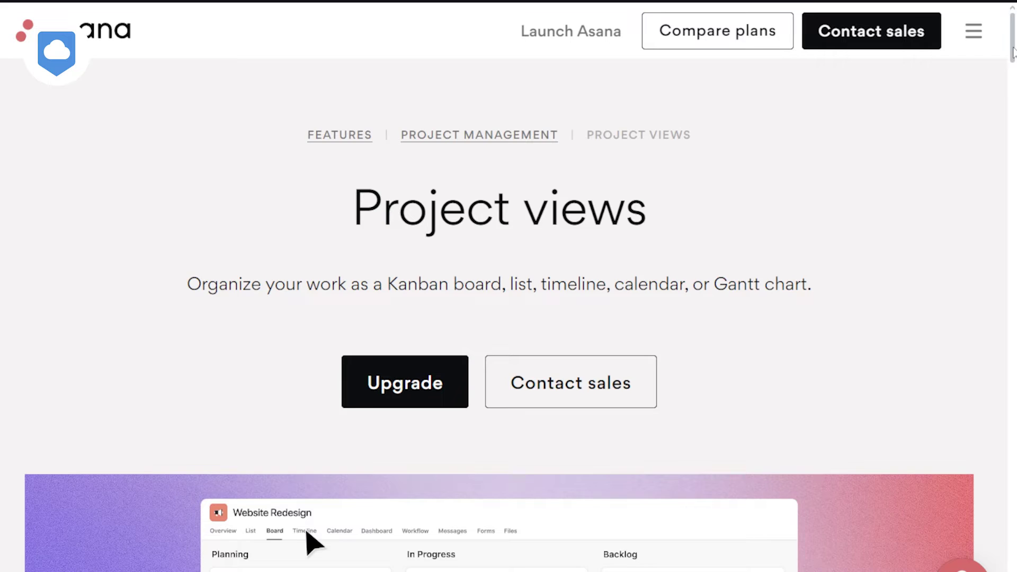
# - Drag the scrollbar down the Asana Project views page to see its content
pyautogui.moveTo(1013, 51); pyautogui.dragTo(1013, 83)
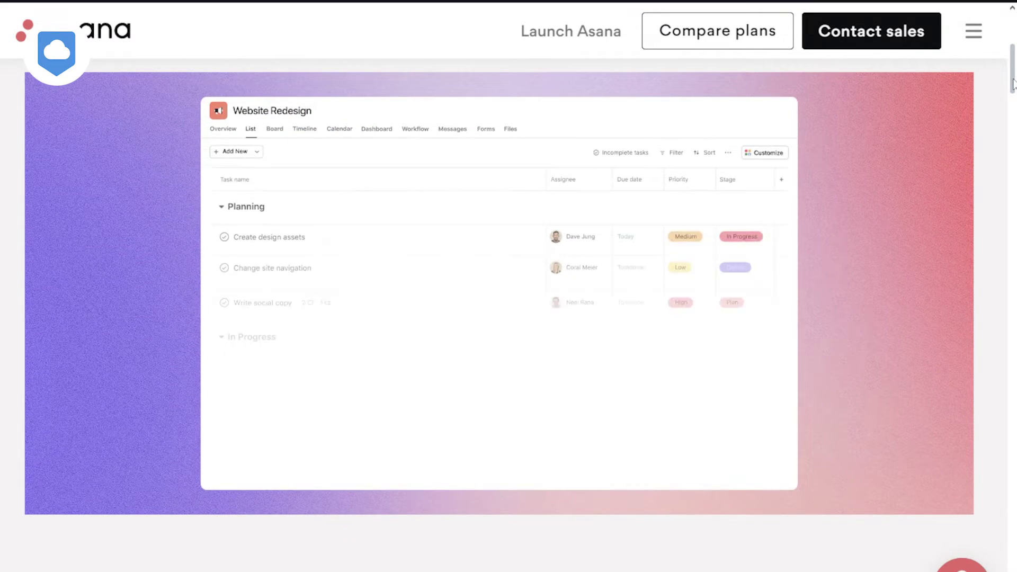
pyautogui.moveTo(1013, 84); pyautogui.dragTo(1014, 323)
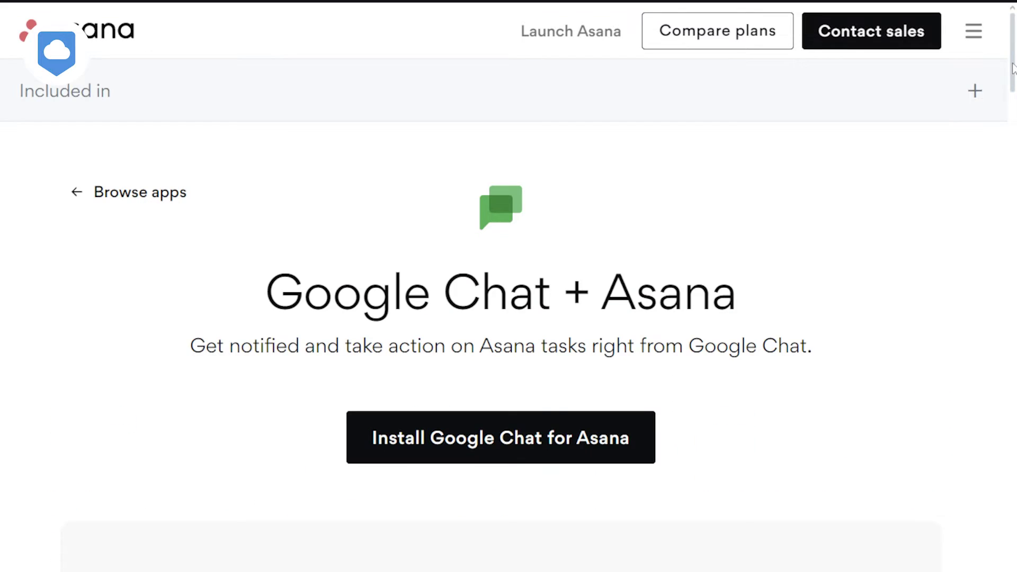
# - Scroll the Asana page down to the 'How to connect Google Chat + Asana' section
pyautogui.moveTo(1013, 68); pyautogui.dragTo(1013, 335)
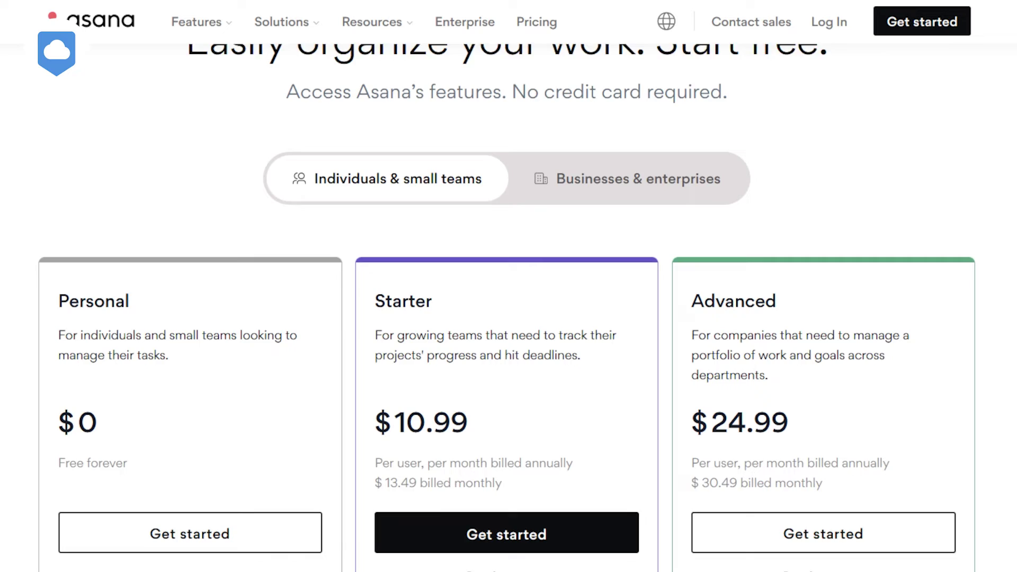
# - Scroll down Asana's pricing page through the Personal, Starter and Advanced feature lists
pyautogui.scroll(-1, 507, 310)
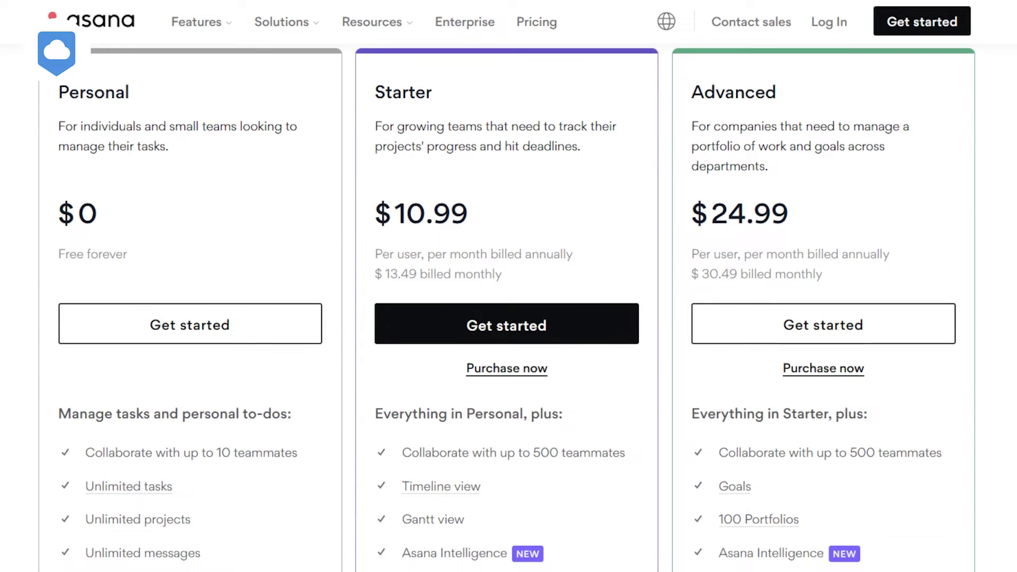
pyautogui.scroll(-6, 507, 307)
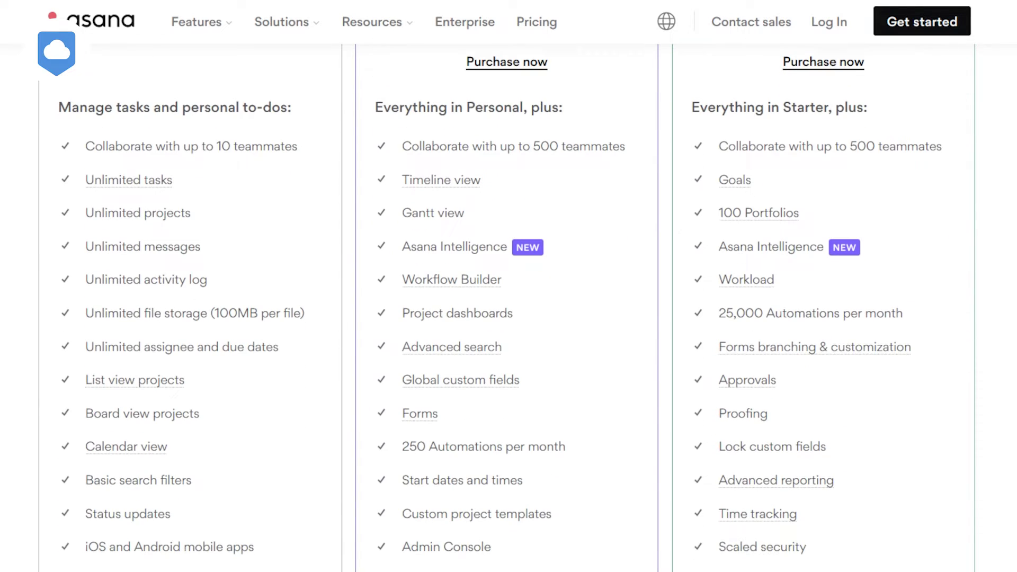
pyautogui.scroll(-5, 507, 307)
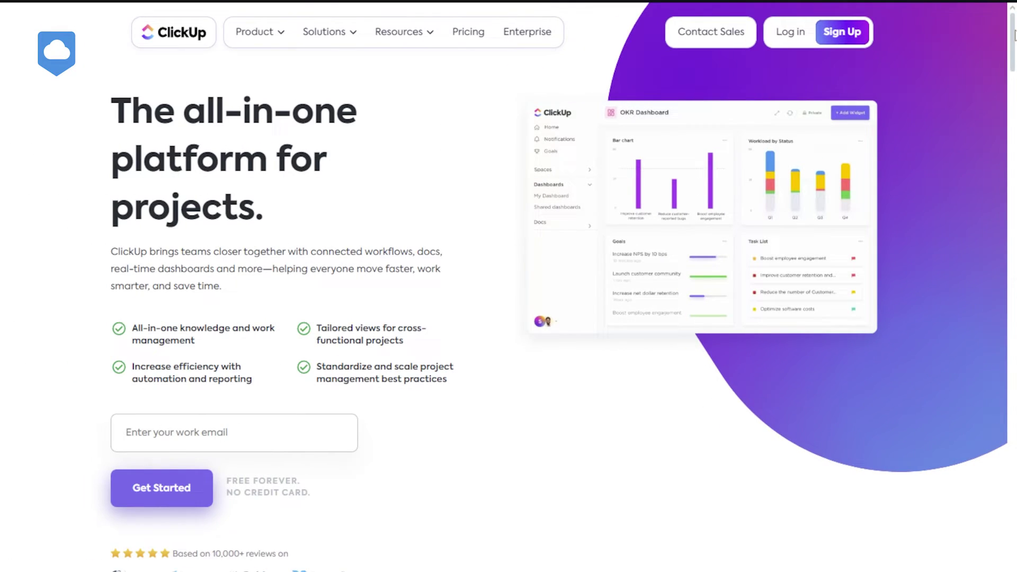
# - Scroll down through the ClickUp homepage
pyautogui.scroll(-12, 509, 286)
pyautogui.scroll(-10, 508, 286)
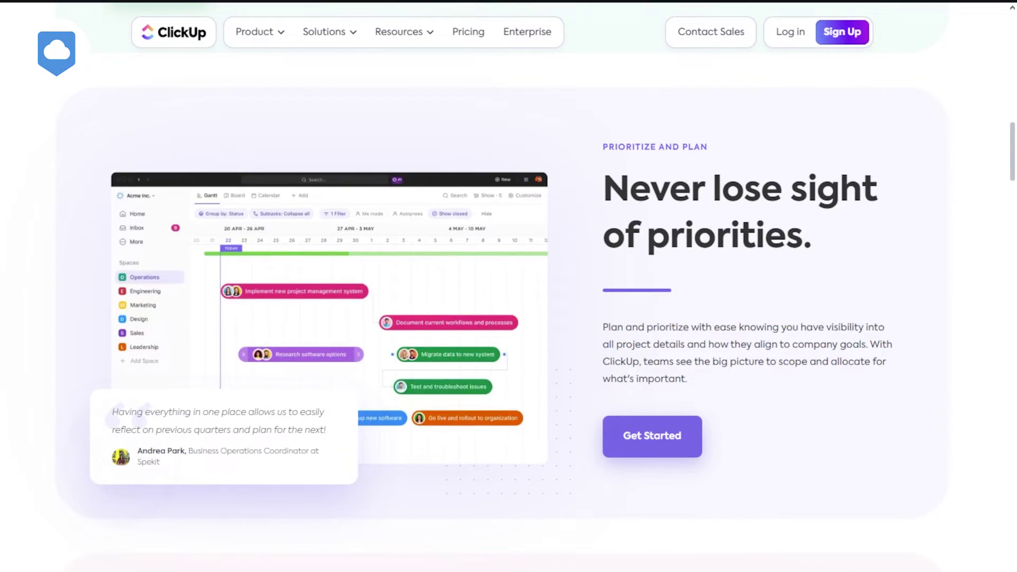
pyautogui.scroll(-10, 508, 286)
pyautogui.scroll(-10, 508, 286)
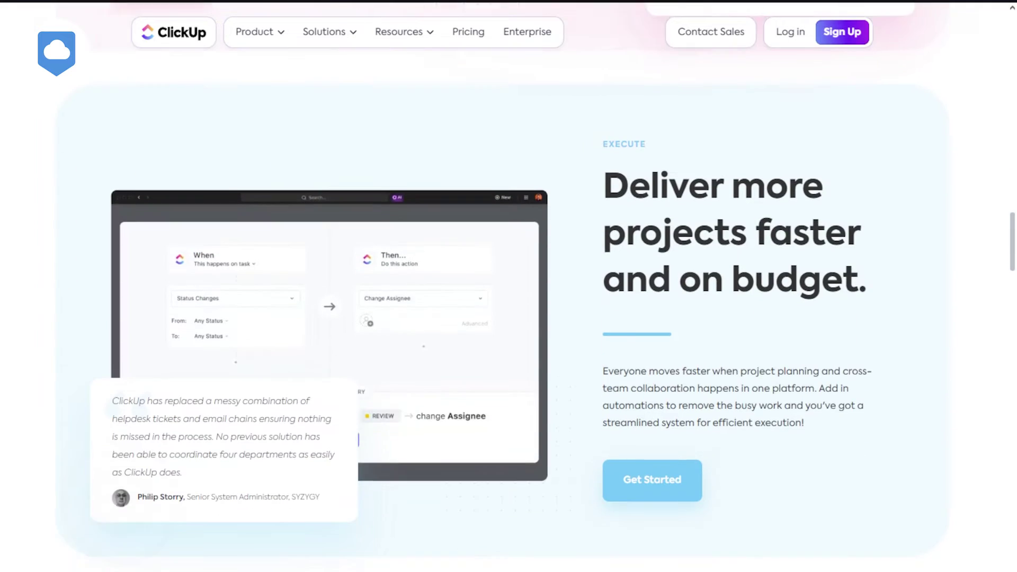
pyautogui.scroll(-10, 509, 286)
pyautogui.scroll(-10, 508, 286)
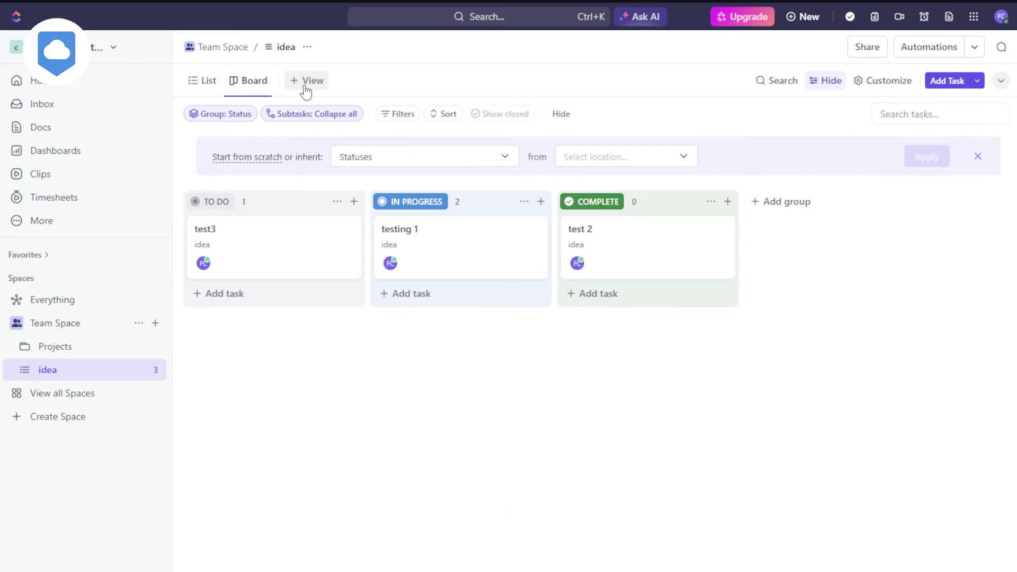
# - Create a Whiteboard view on the idea list from the Concept Mapping template
pyautogui.click(306, 81)
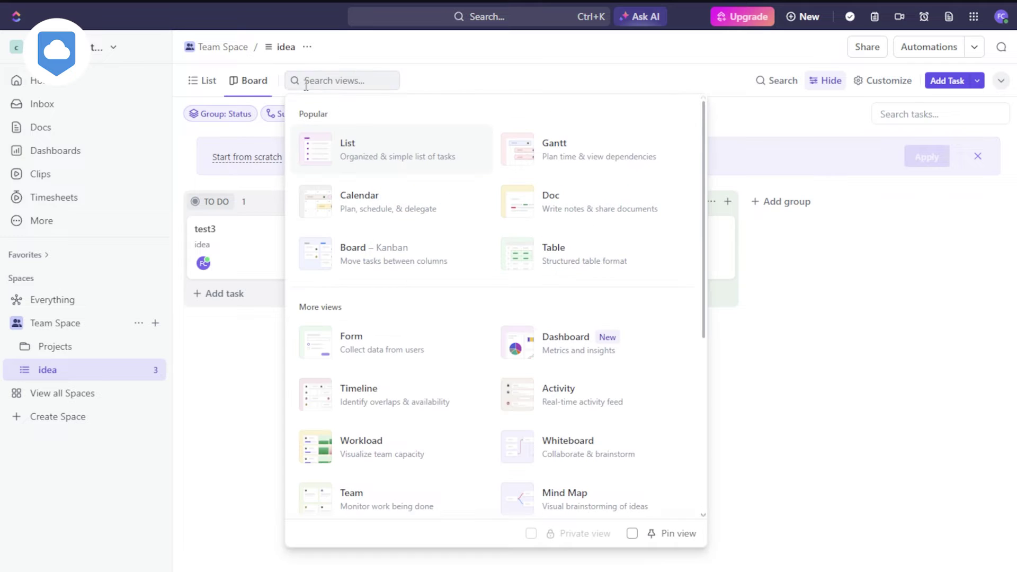
pyautogui.click(532, 448)
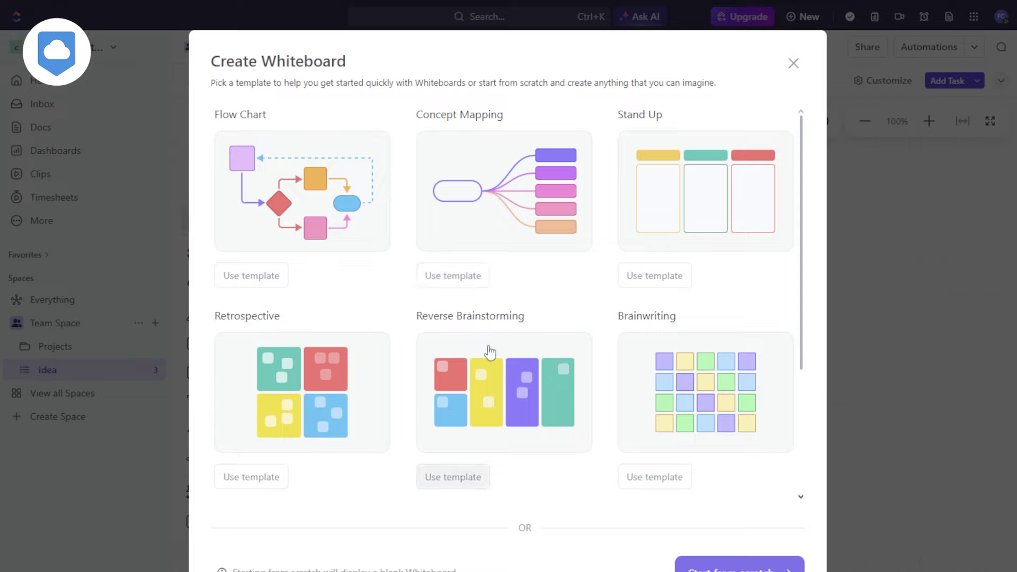
pyautogui.click(511, 204)
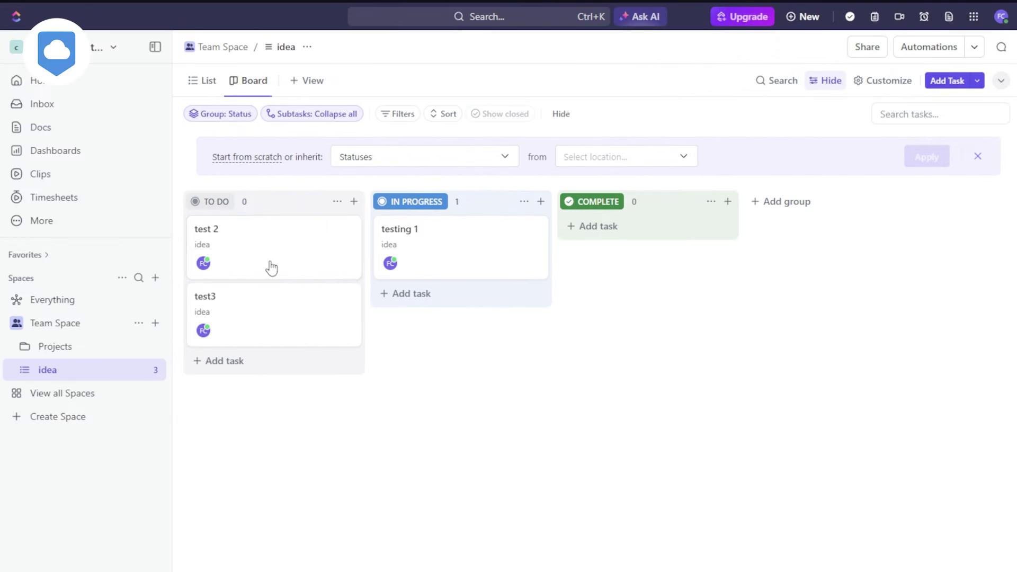
# - Check test 2's details, move it into COMPLETE, and glance at the List view
pyautogui.click(309, 253)
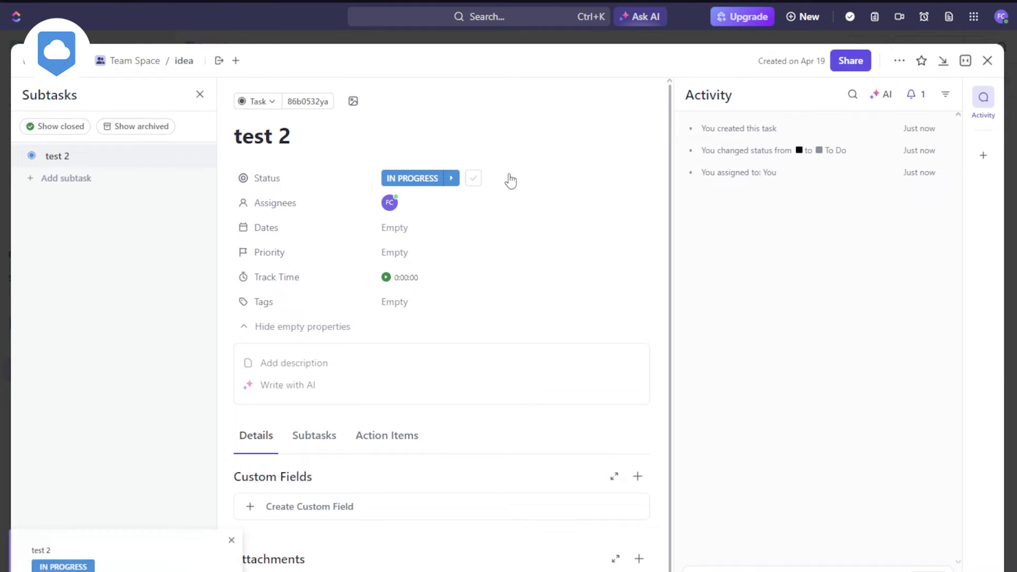
pyautogui.click(988, 60)
pyautogui.moveTo(450, 304); pyautogui.dragTo(644, 246)
pyautogui.click(208, 81)
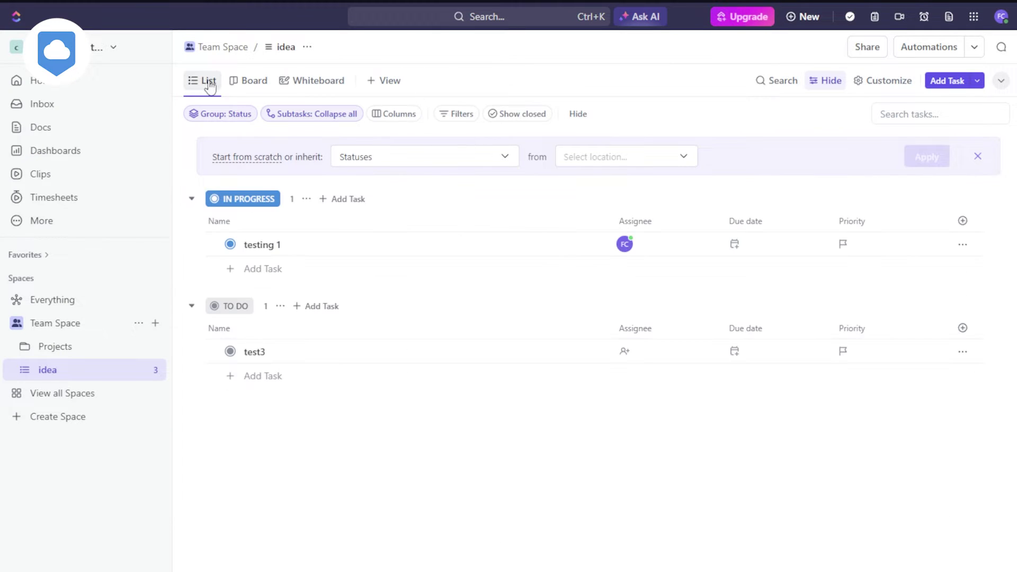
pyautogui.click(245, 85)
# - Add another Board – Kanban view and open test3's assignee picker
pyautogui.click(373, 84)
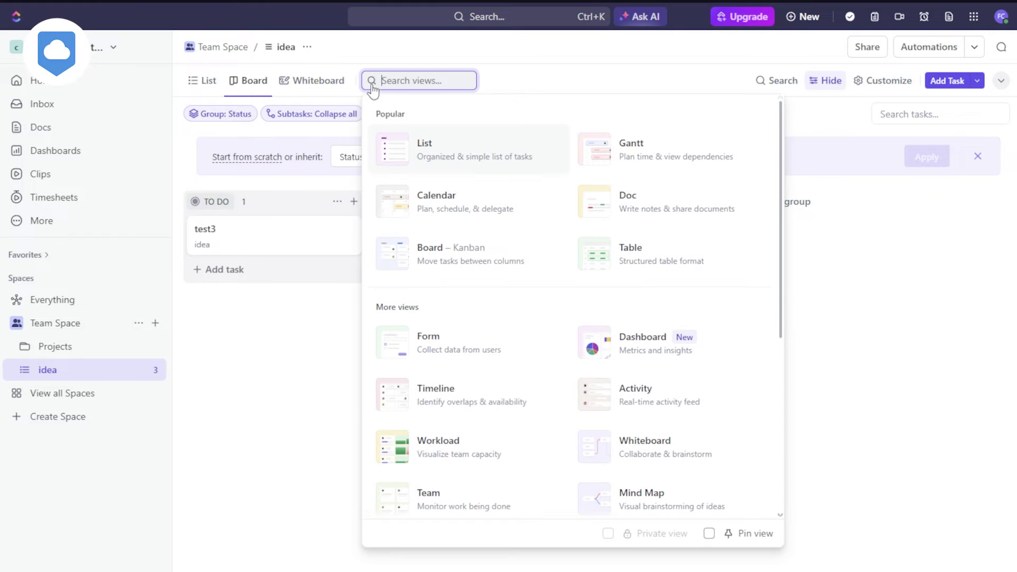
pyautogui.click(465, 261)
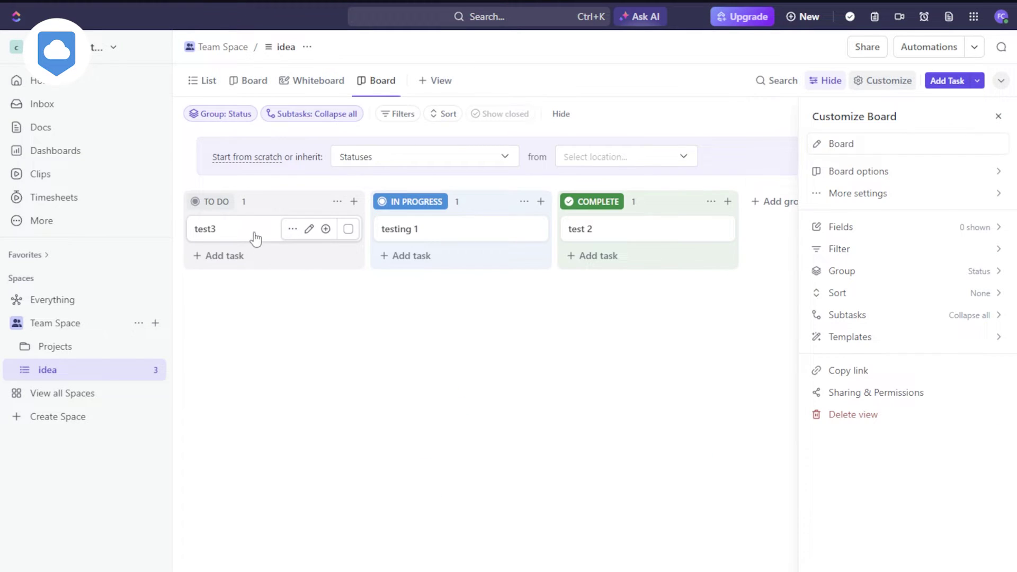
pyautogui.click(256, 239)
pyautogui.click(394, 205)
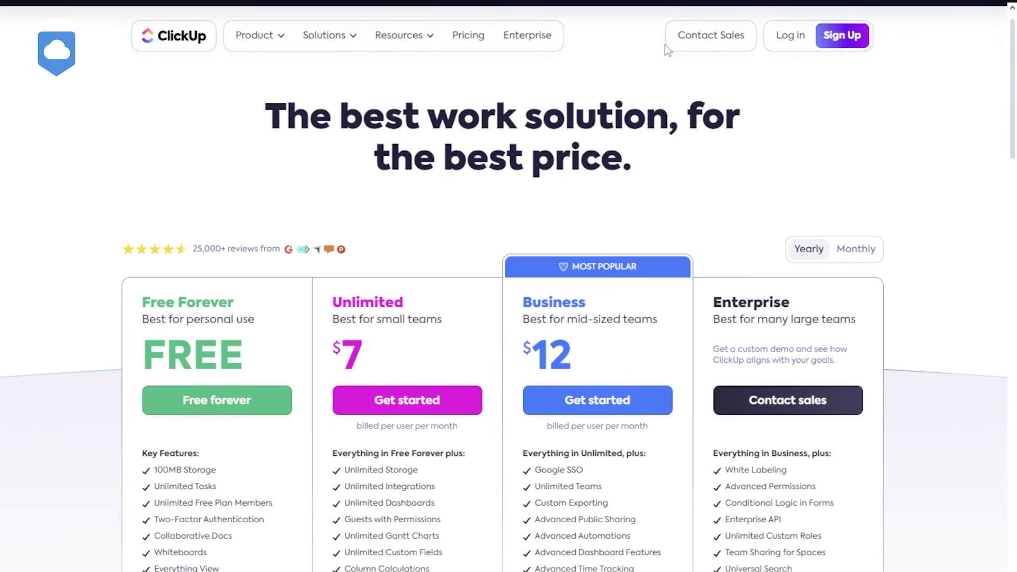
pyautogui.moveTo(1014, 75); pyautogui.dragTo(1014, 113)
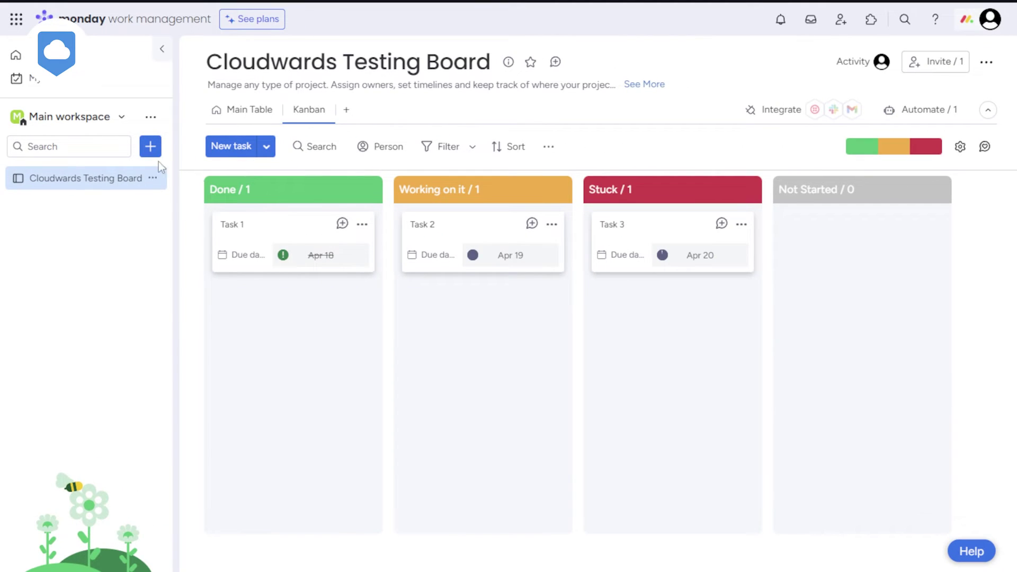
# - Create dashboard 'Cloudwards Testing Board 2' with Main privacy, linked to Cloudwards Testing Board, plus a Chart widget
pyautogui.click(150, 149)
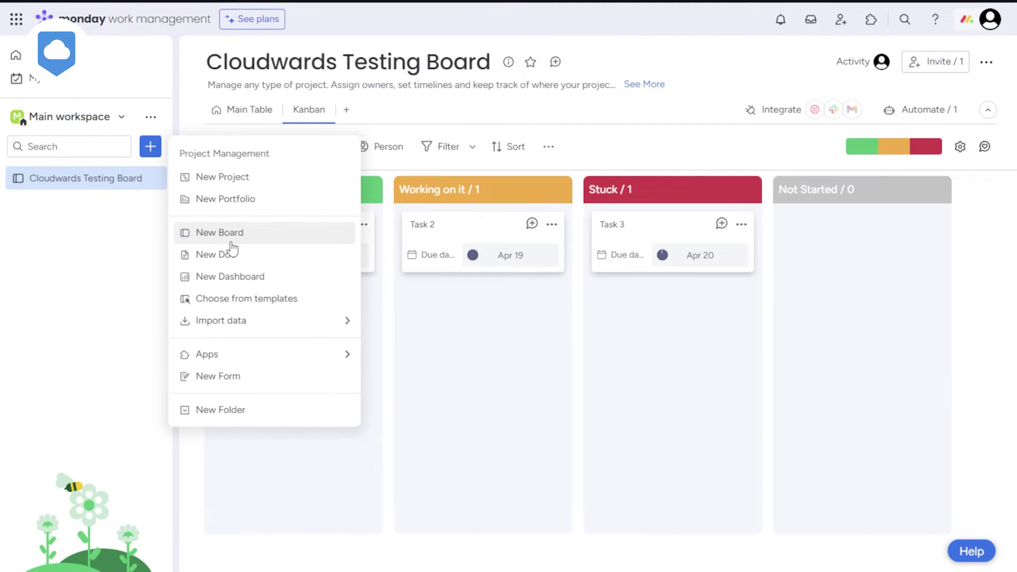
pyautogui.click(238, 276)
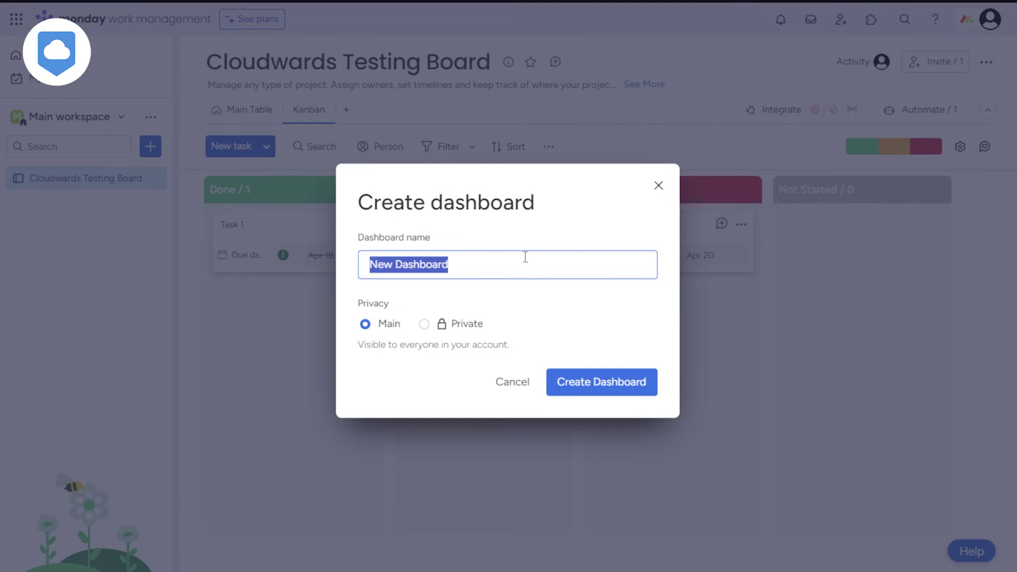
pyautogui.write('Cloudwards Testing Board 2')
pyautogui.click(365, 325)
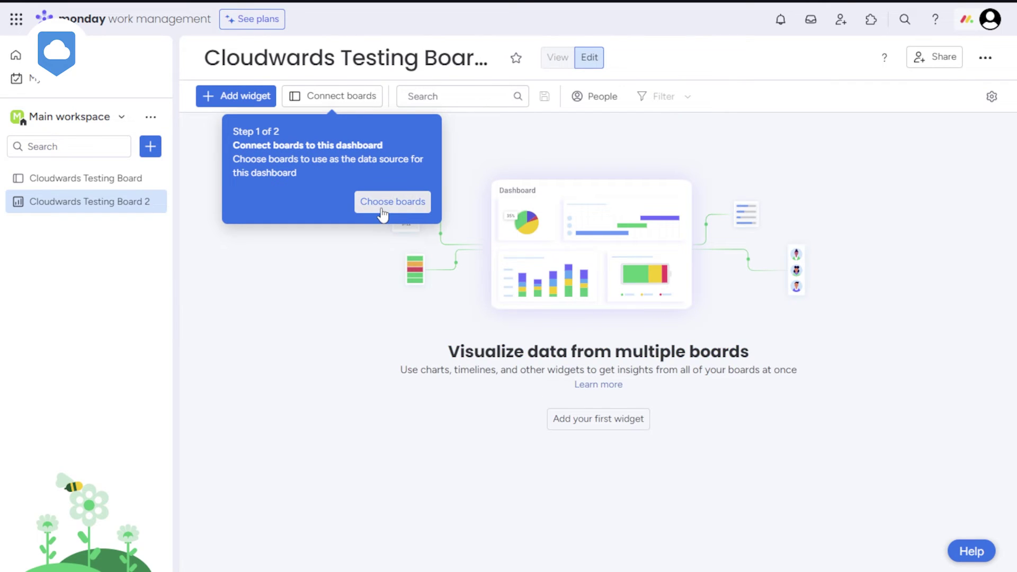
pyautogui.click(392, 202)
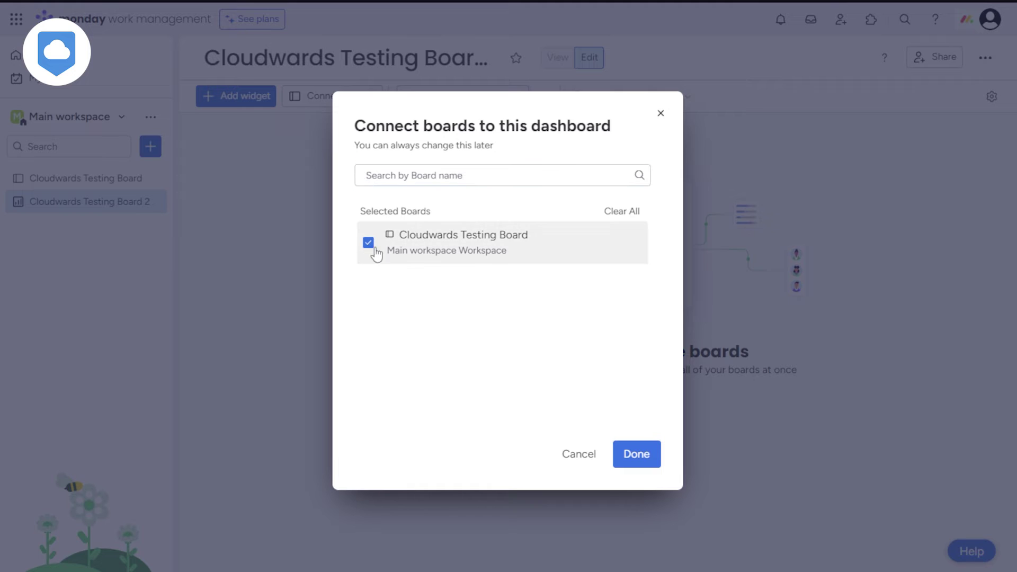
pyautogui.click(636, 454)
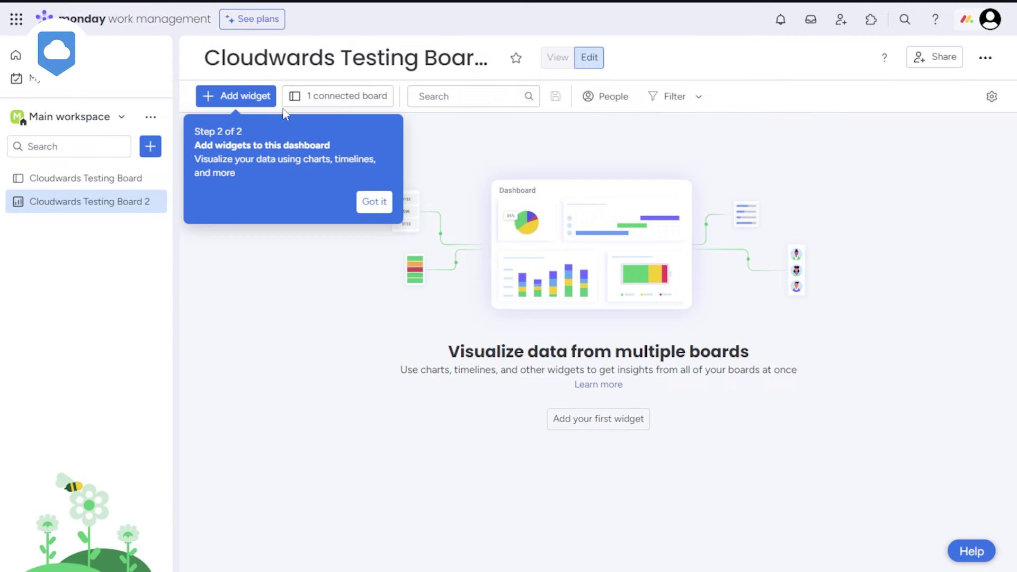
pyautogui.click(262, 101)
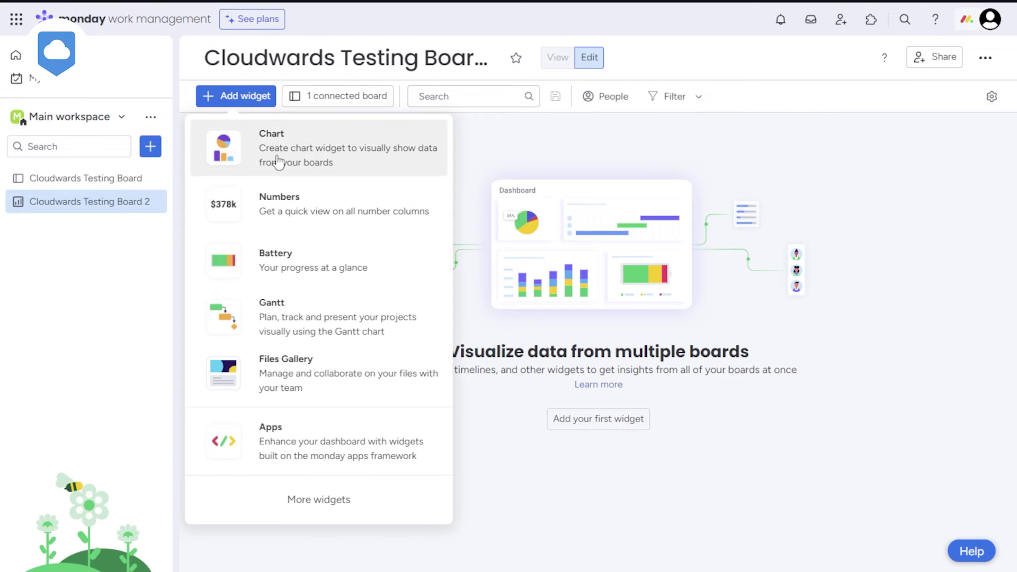
pyautogui.click(299, 149)
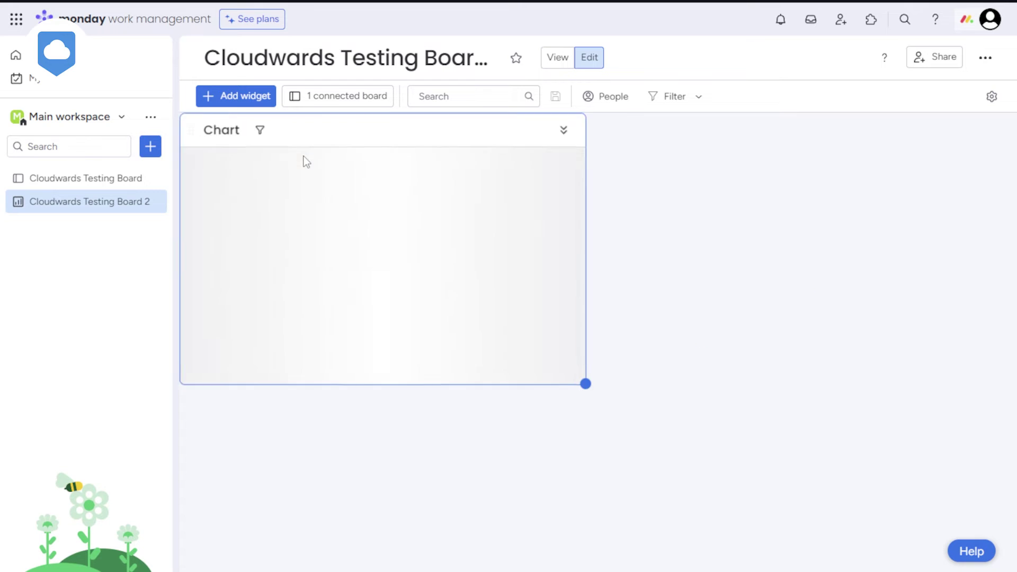
# - Return to Cloudwards Testing Board's table view and look at Task 3's status and details
pyautogui.click(249, 97)
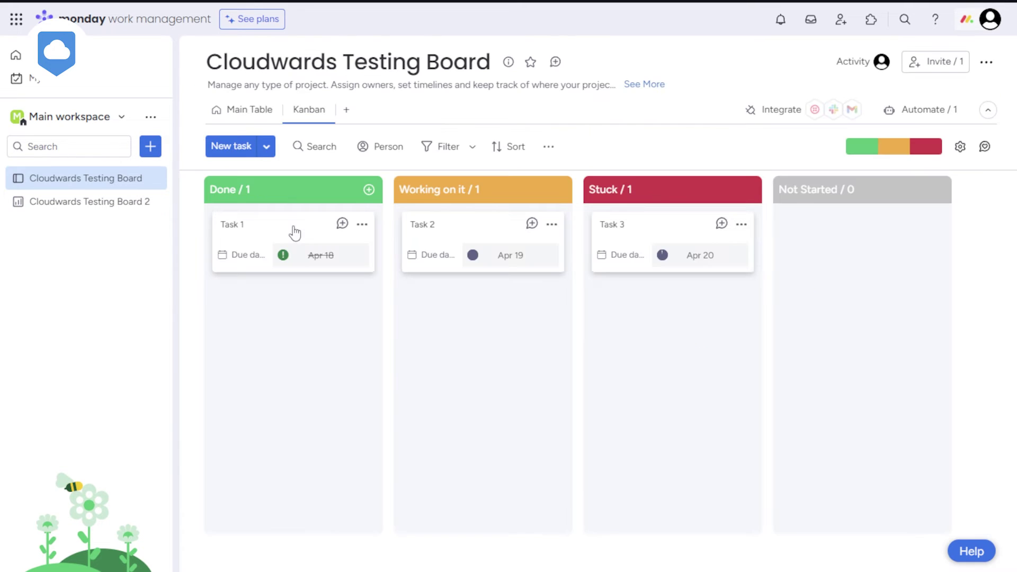
pyautogui.click(249, 110)
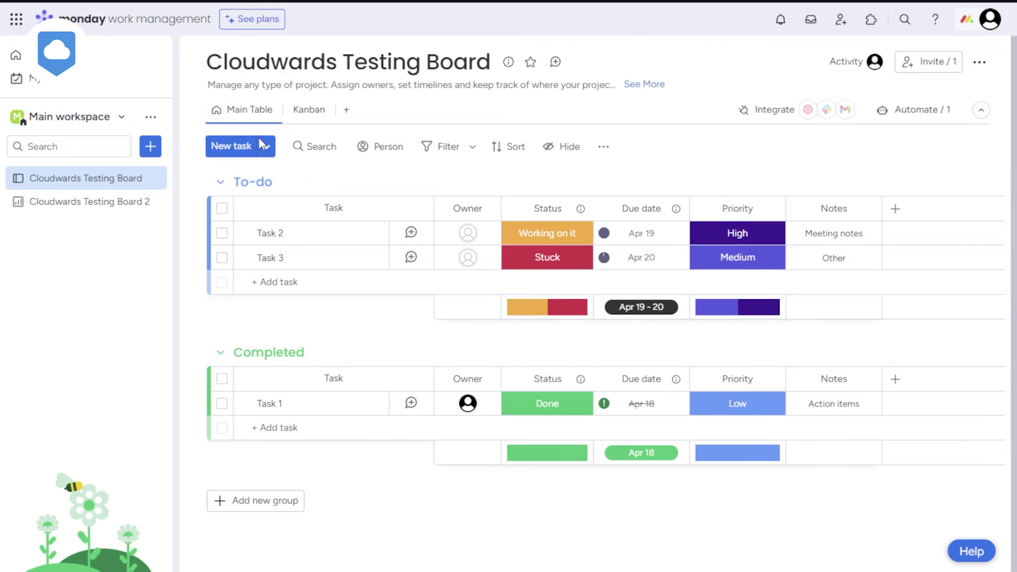
pyautogui.click(552, 266)
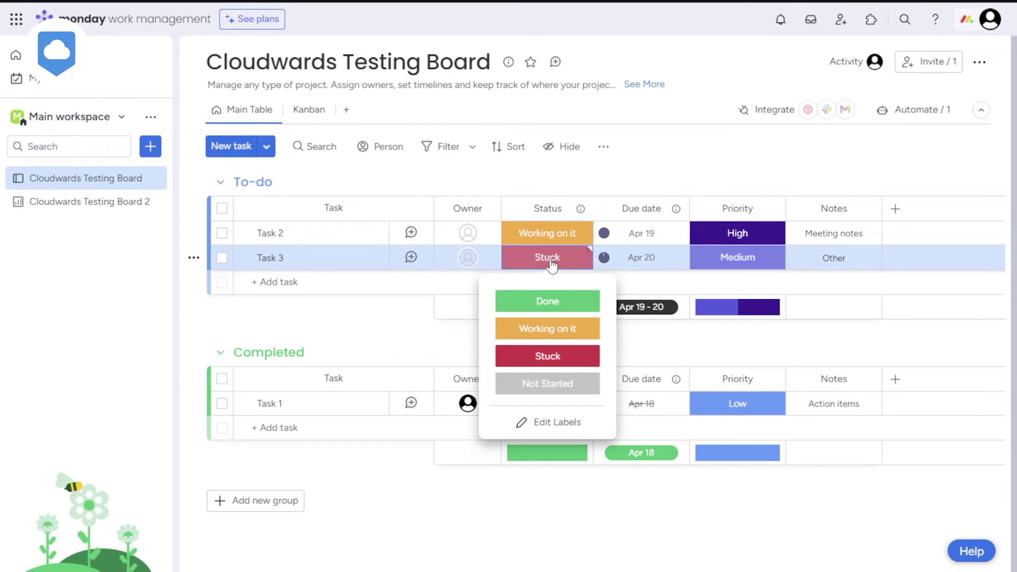
pyautogui.click(341, 260)
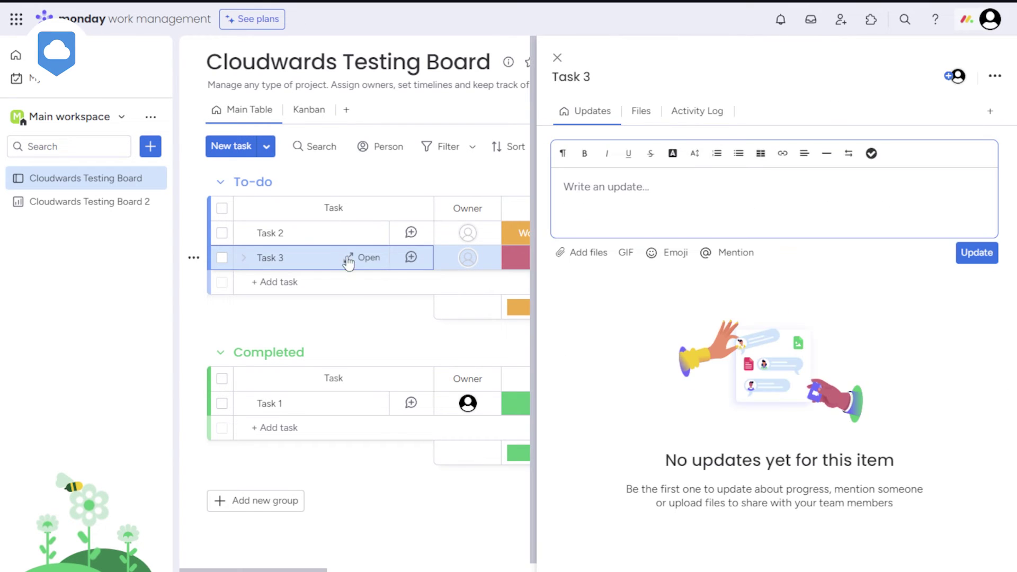
# - In Kanban, move Task 1 into Working on it and set Task 2's status to Done
pyautogui.click(301, 114)
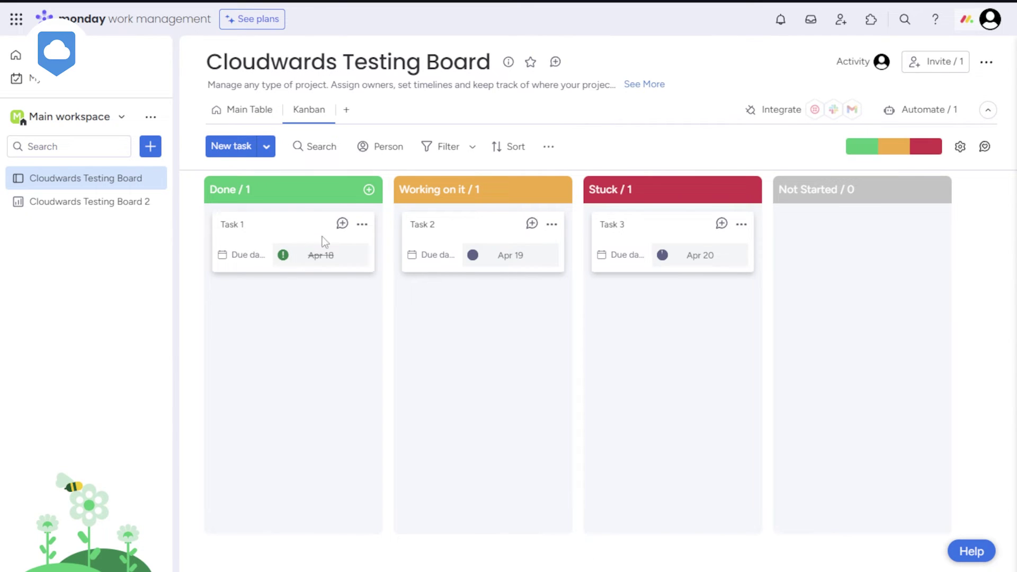
pyautogui.moveTo(325, 242); pyautogui.dragTo(493, 305)
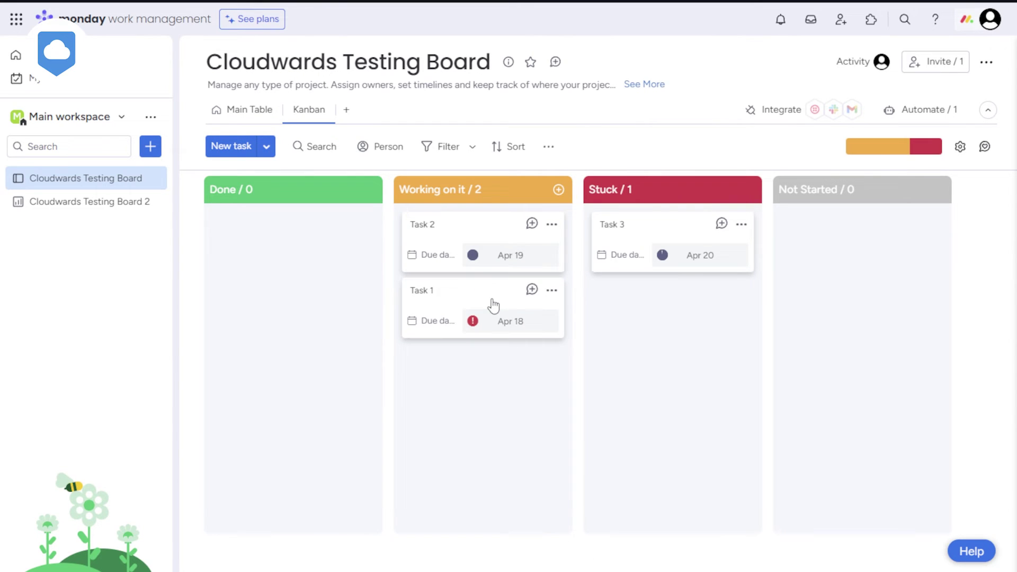
pyautogui.click(493, 231)
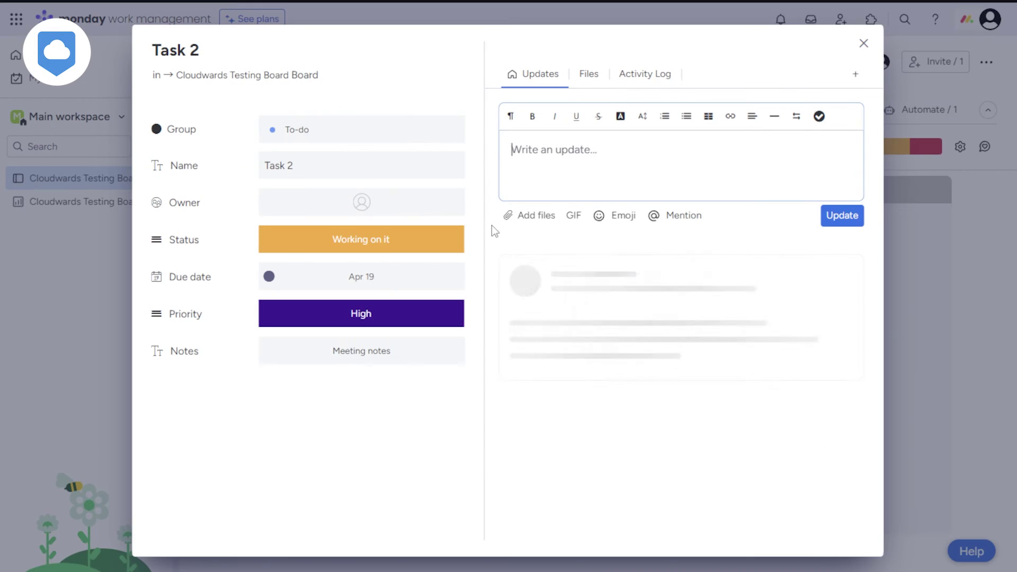
pyautogui.click(389, 245)
pyautogui.click(380, 285)
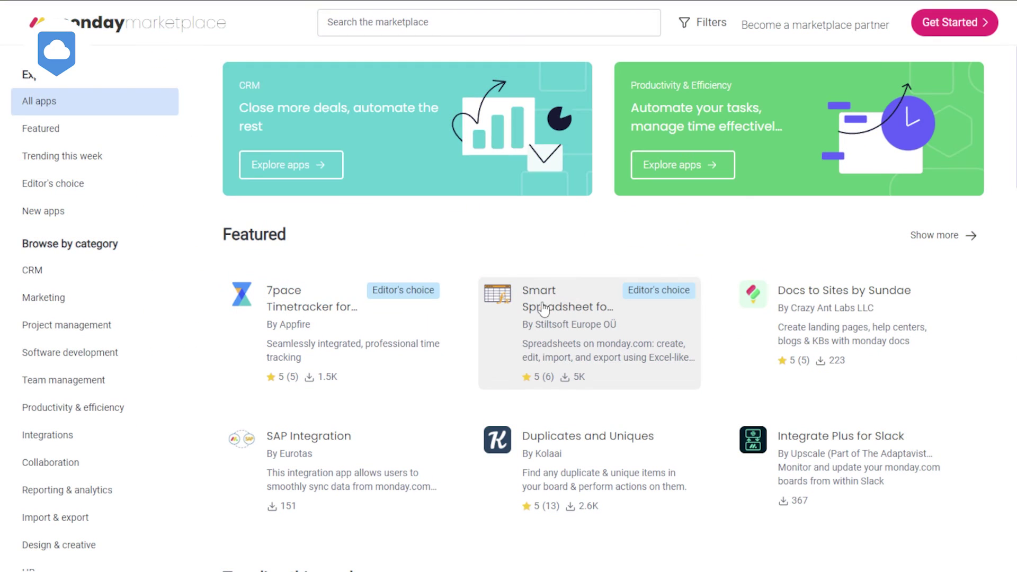
# - Browse the marketplace's Featured, Editor's choice and CRM app lists
pyautogui.click(78, 137)
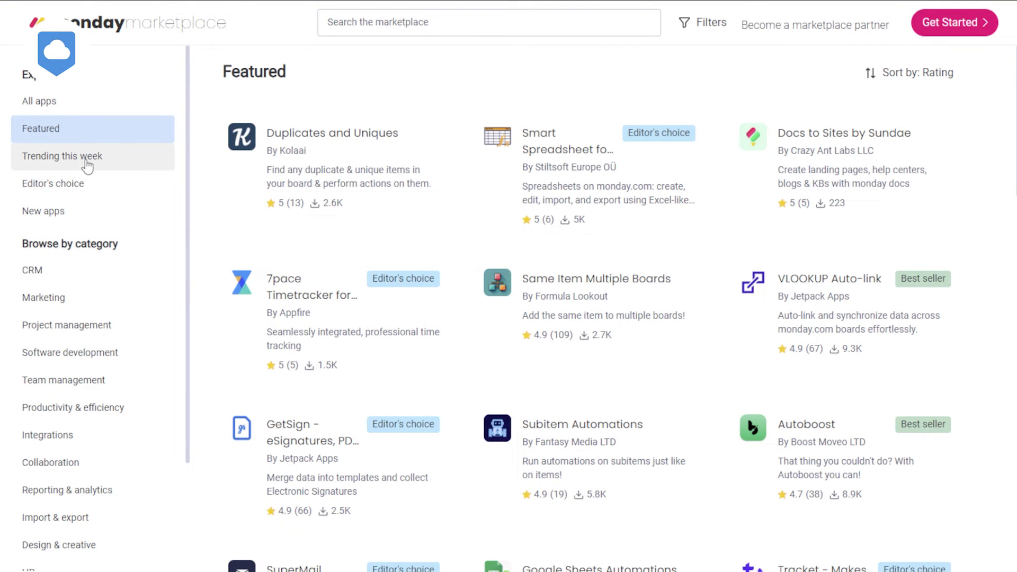
pyautogui.click(91, 189)
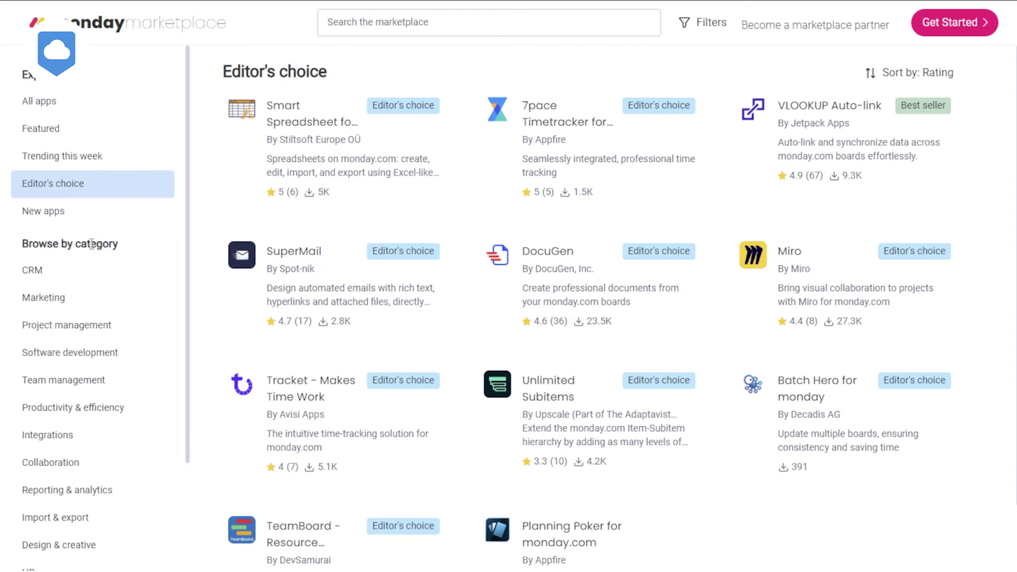
pyautogui.click(78, 278)
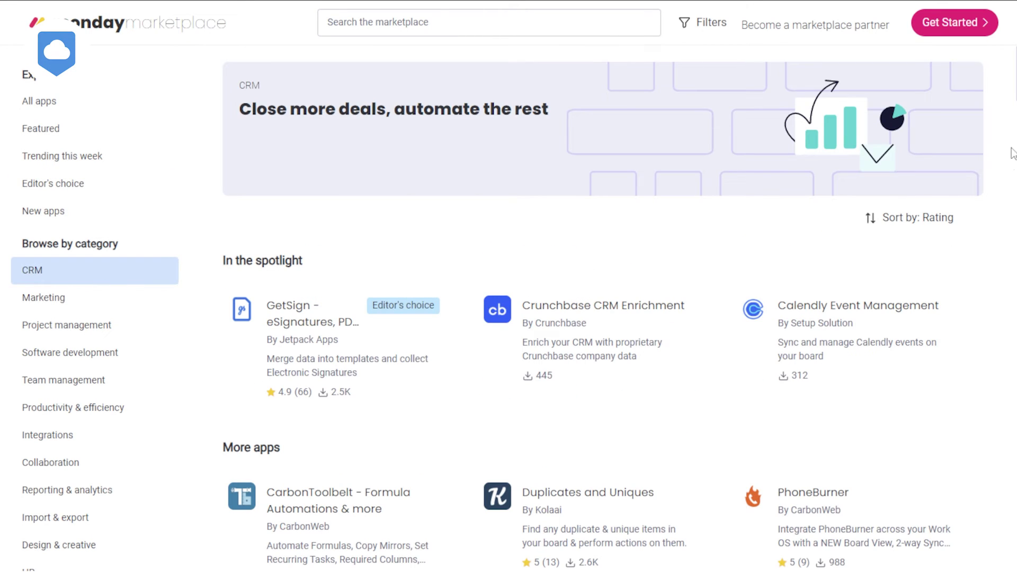
pyautogui.scroll(-4, 603, 307)
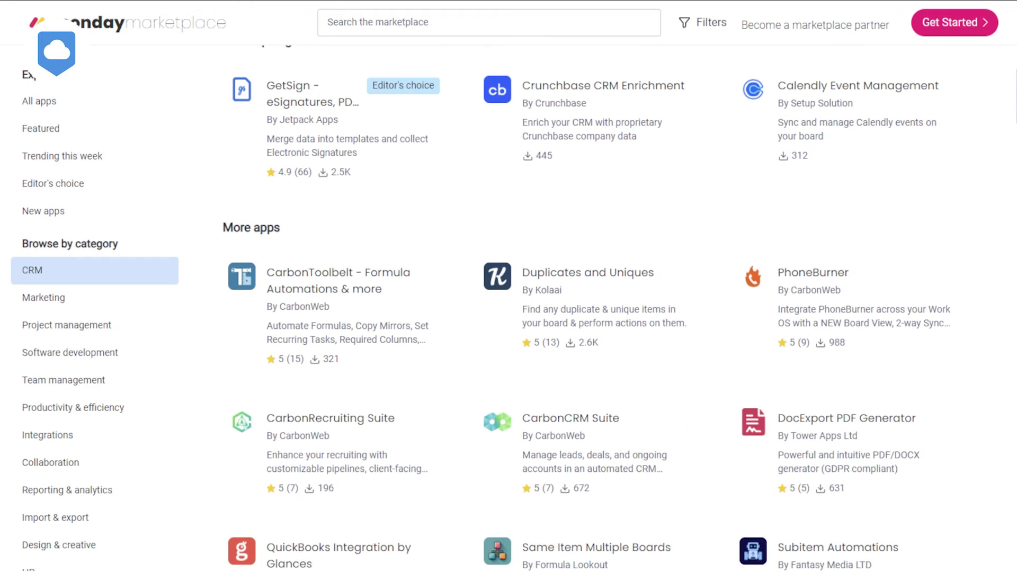
pyautogui.scroll(-10, 1013, 182)
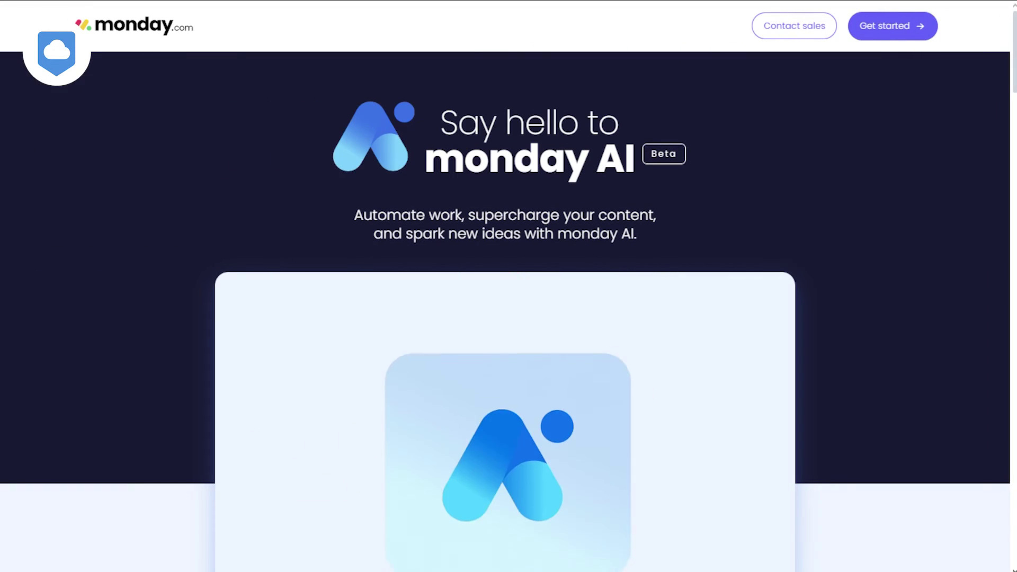
# - Scroll down the monday AI page through its feature cards
pyautogui.scroll(-4, 505, 311)
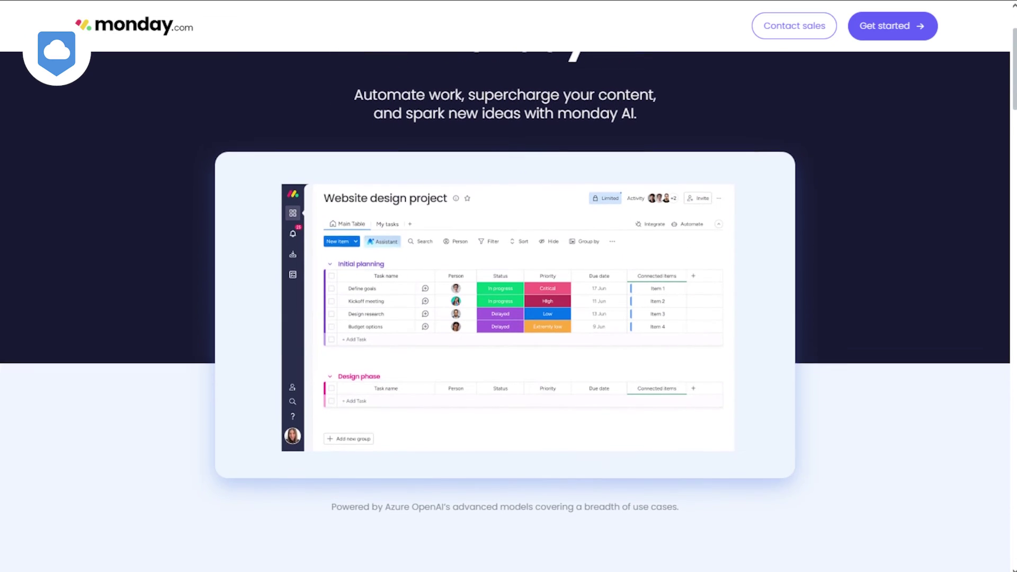
pyautogui.scroll(-7, 506, 311)
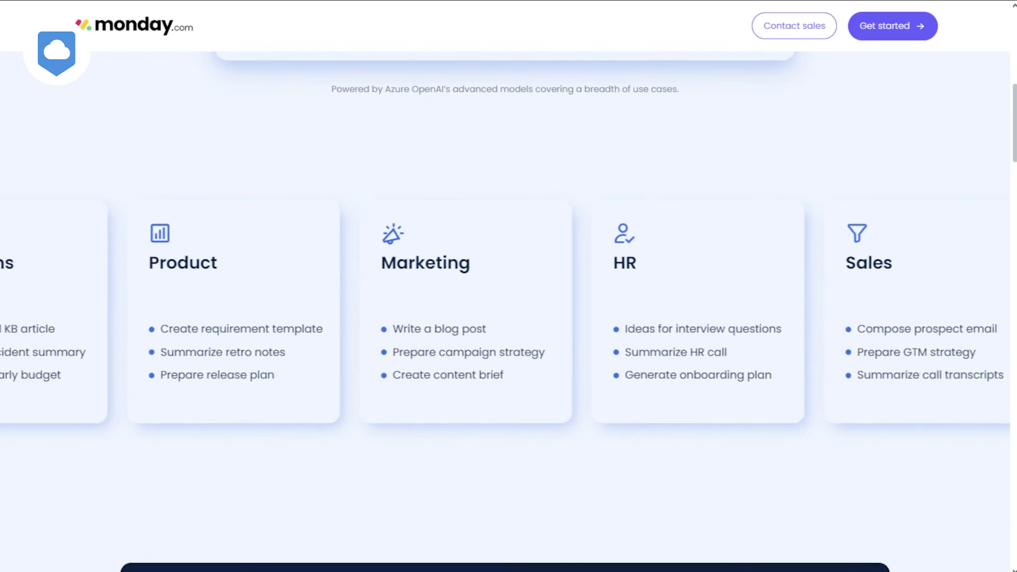
pyautogui.scroll(-8, 505, 311)
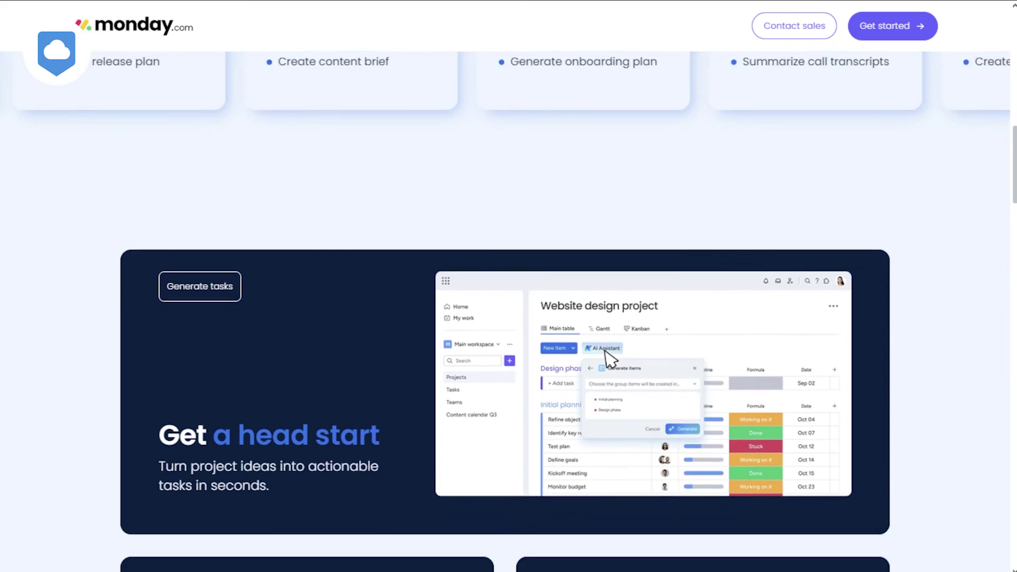
pyautogui.scroll(-1, 505, 312)
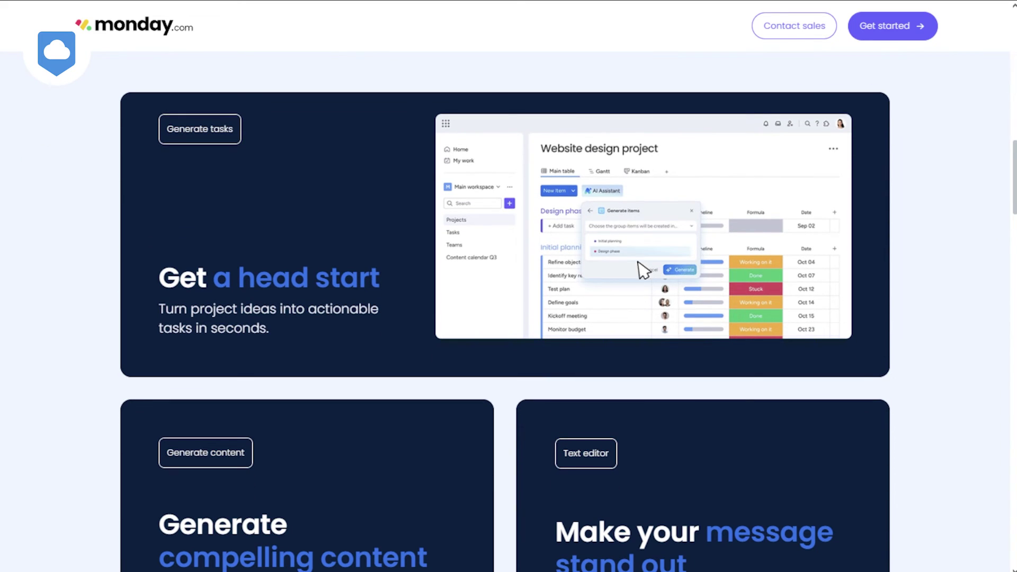
pyautogui.scroll(-7, 506, 312)
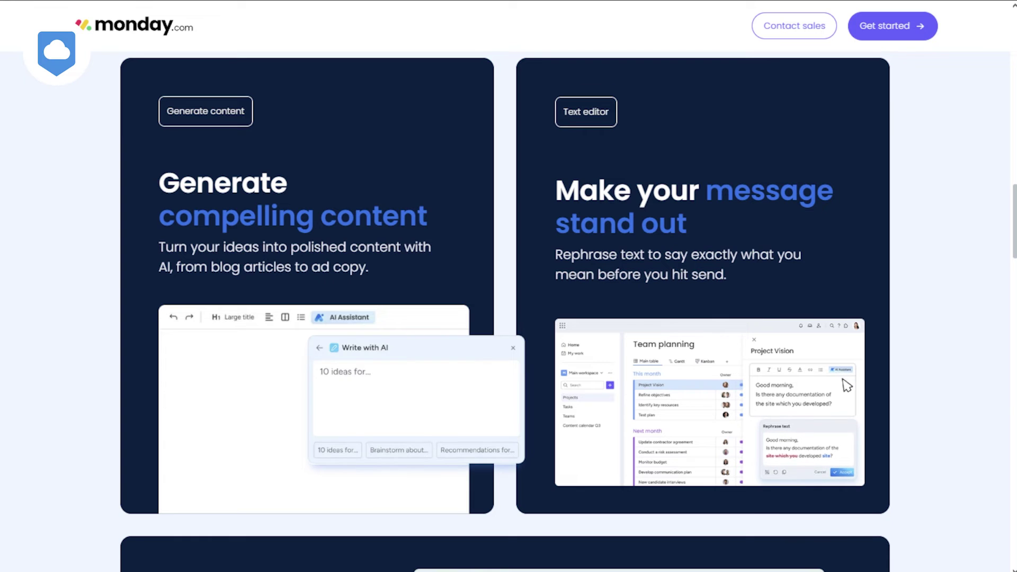
pyautogui.scroll(-7, 506, 312)
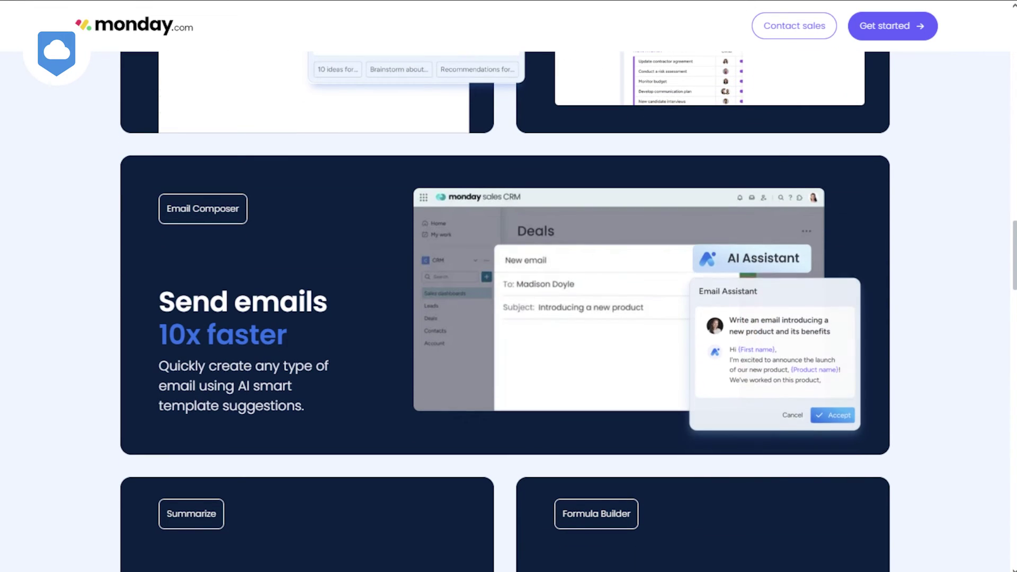
pyautogui.scroll(-8, 505, 311)
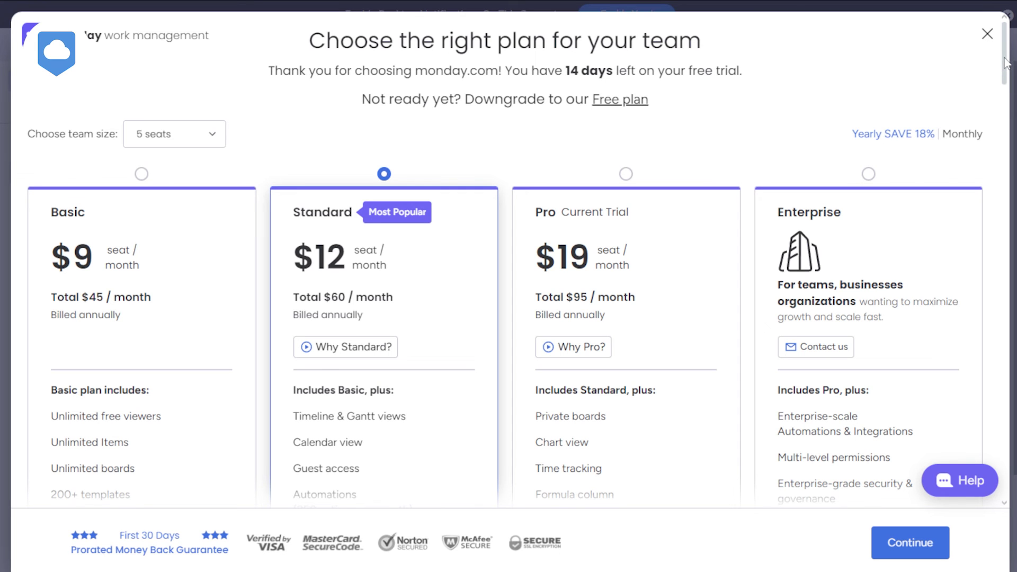
pyautogui.moveTo(1005, 59)
pyautogui.mouseDown()
pyautogui.moveTo(997, 190)
pyautogui.moveTo(1005, 63)
pyautogui.mouseUp()
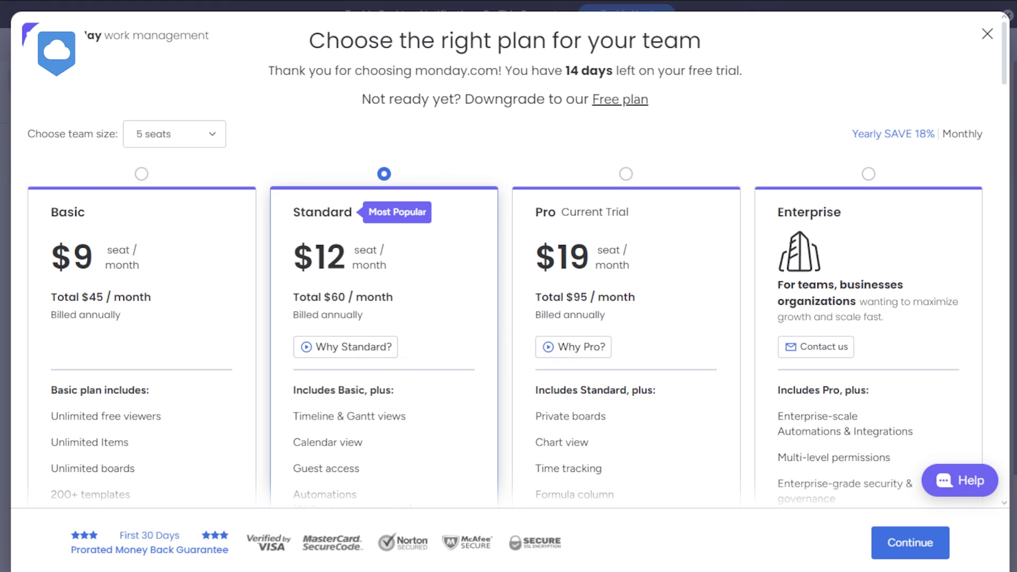